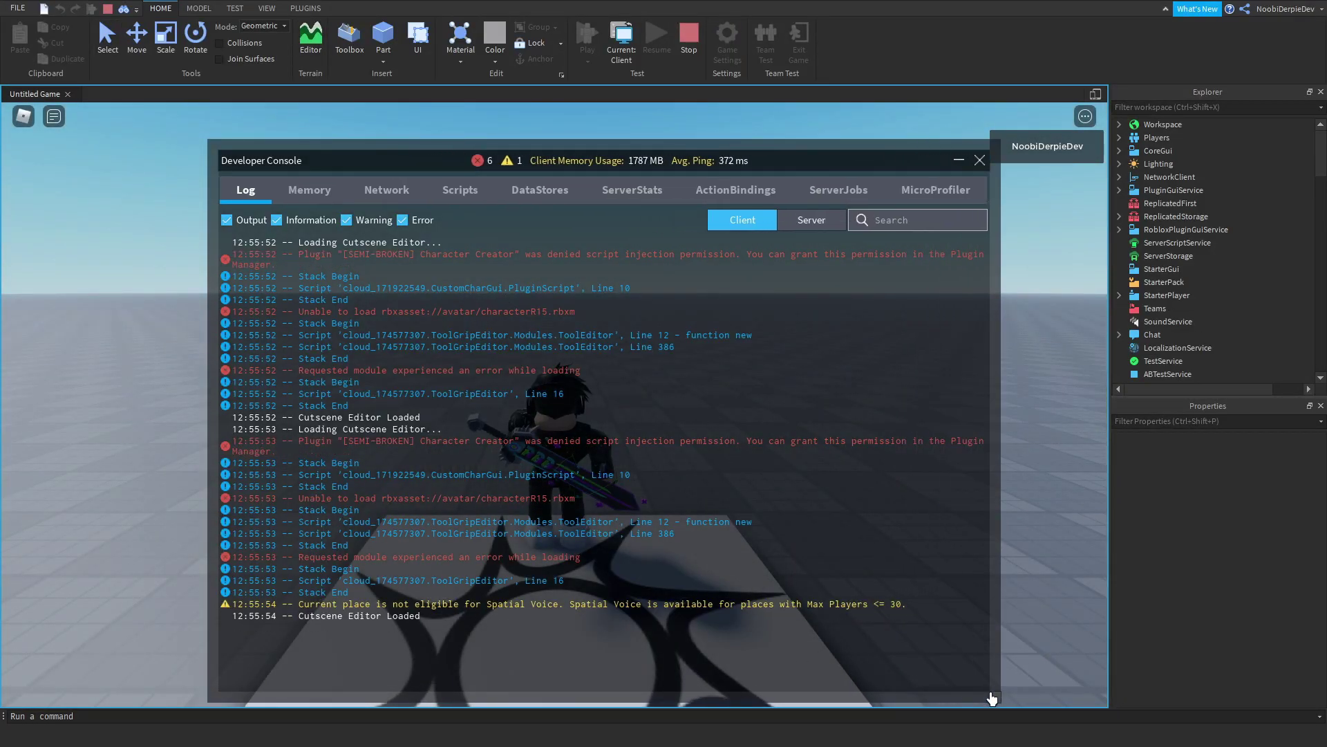
Step: Widen the Developer Console so its log lines stop wrapping
drag(906, 691, 996, 698)
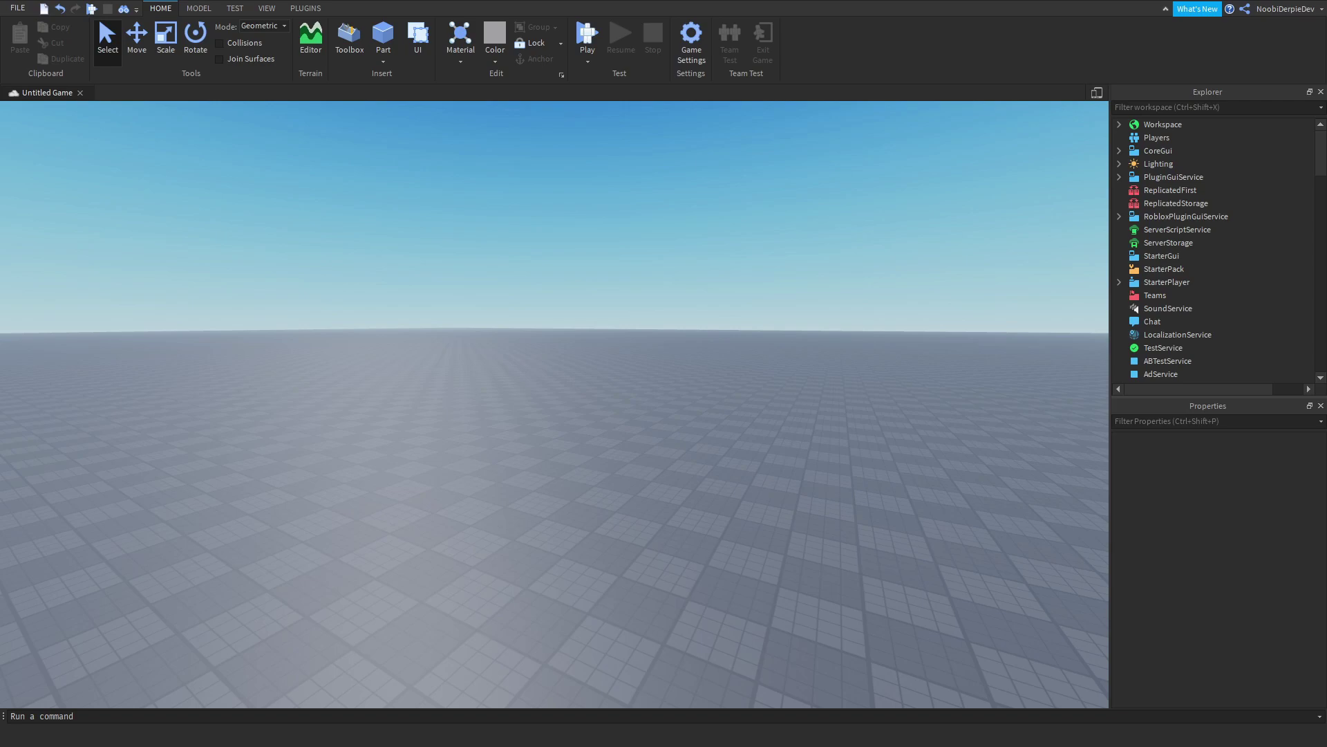
scroll(672, 336, up, 2)
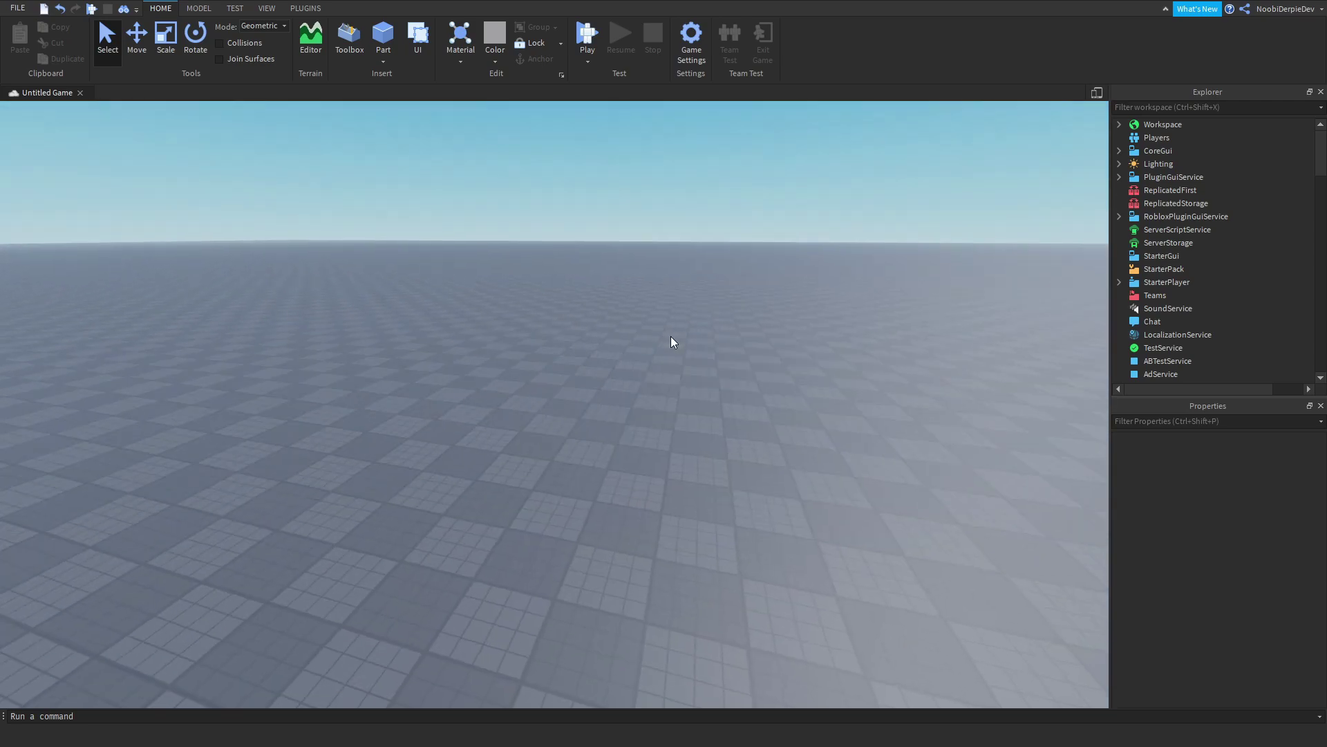
scroll(632, 404, up, 2)
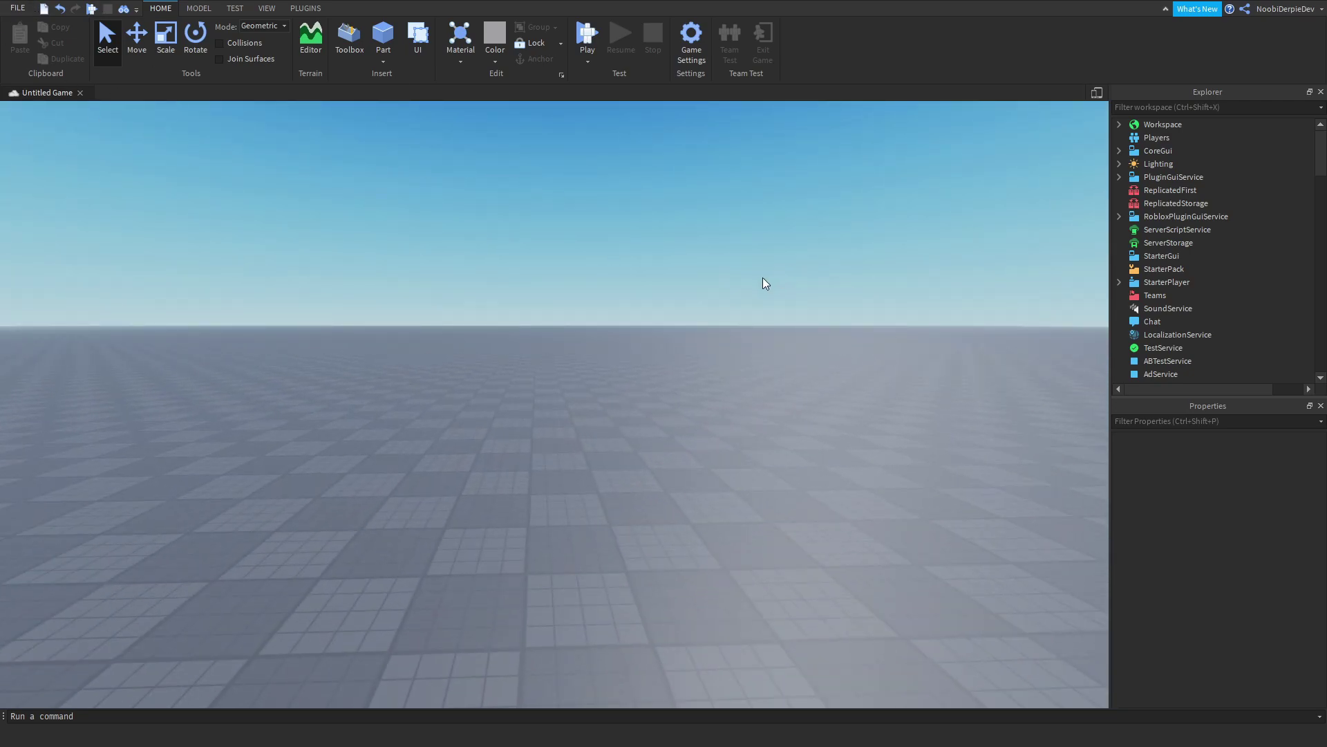
scroll(762, 277, up, 2)
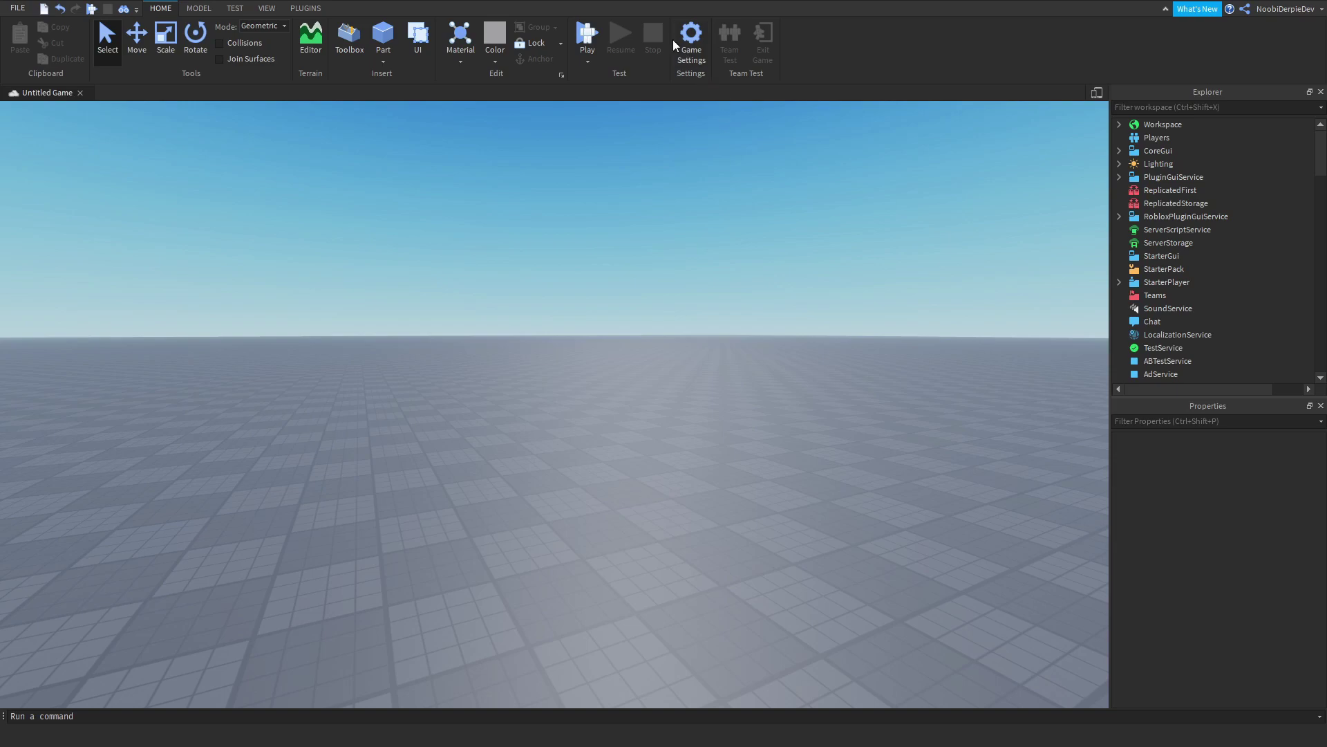
Step: In Game Settings, enable console play, accept its content agreement, then remove console again
click(700, 41)
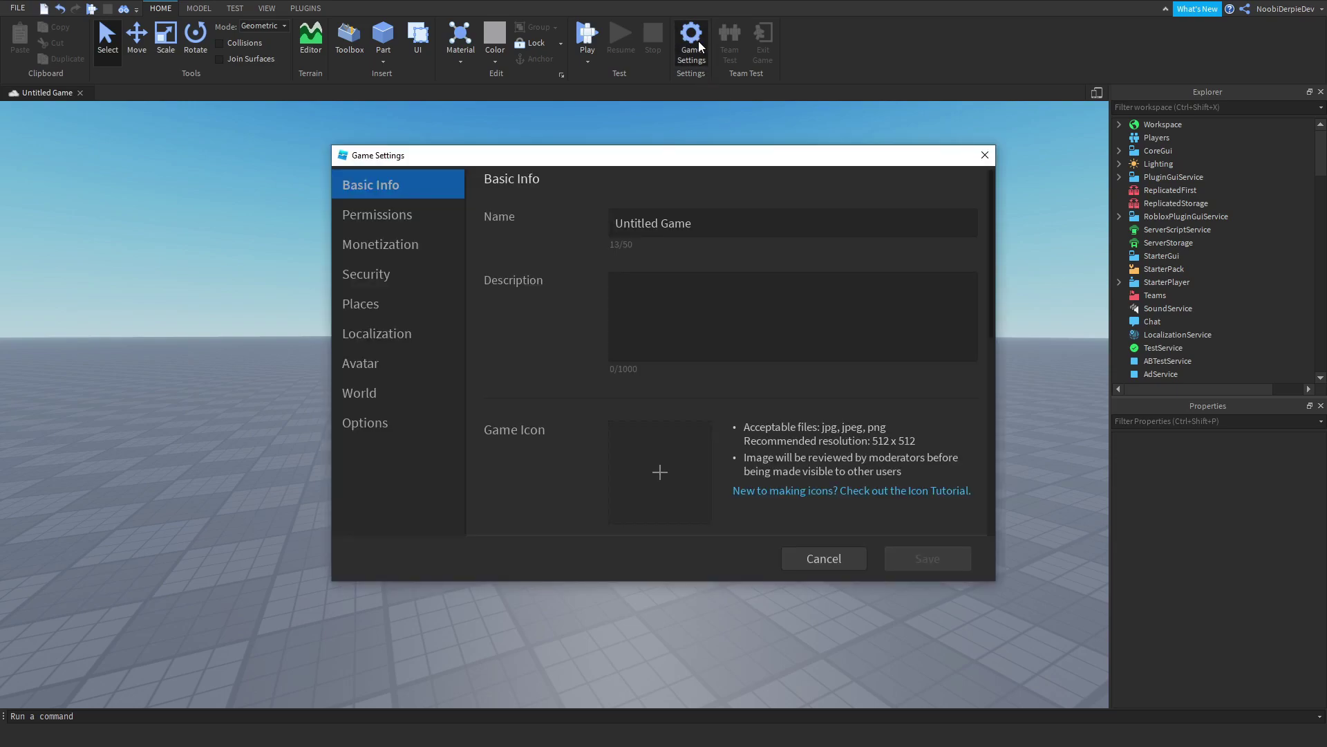
scroll(863, 402, down, 5)
scroll(821, 412, up, 5)
scroll(776, 451, down, 5)
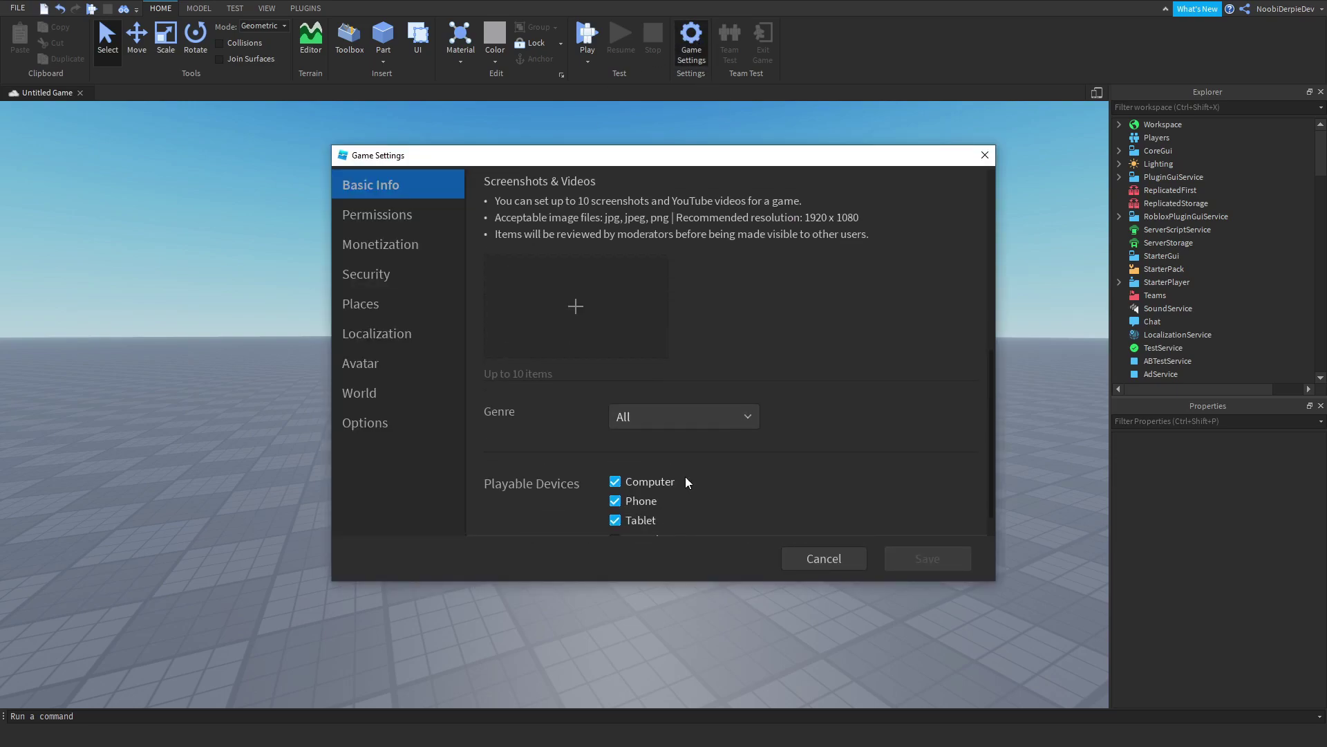
scroll(685, 476, down, 1)
click(631, 523)
click(743, 454)
scroll(789, 405, up, 5)
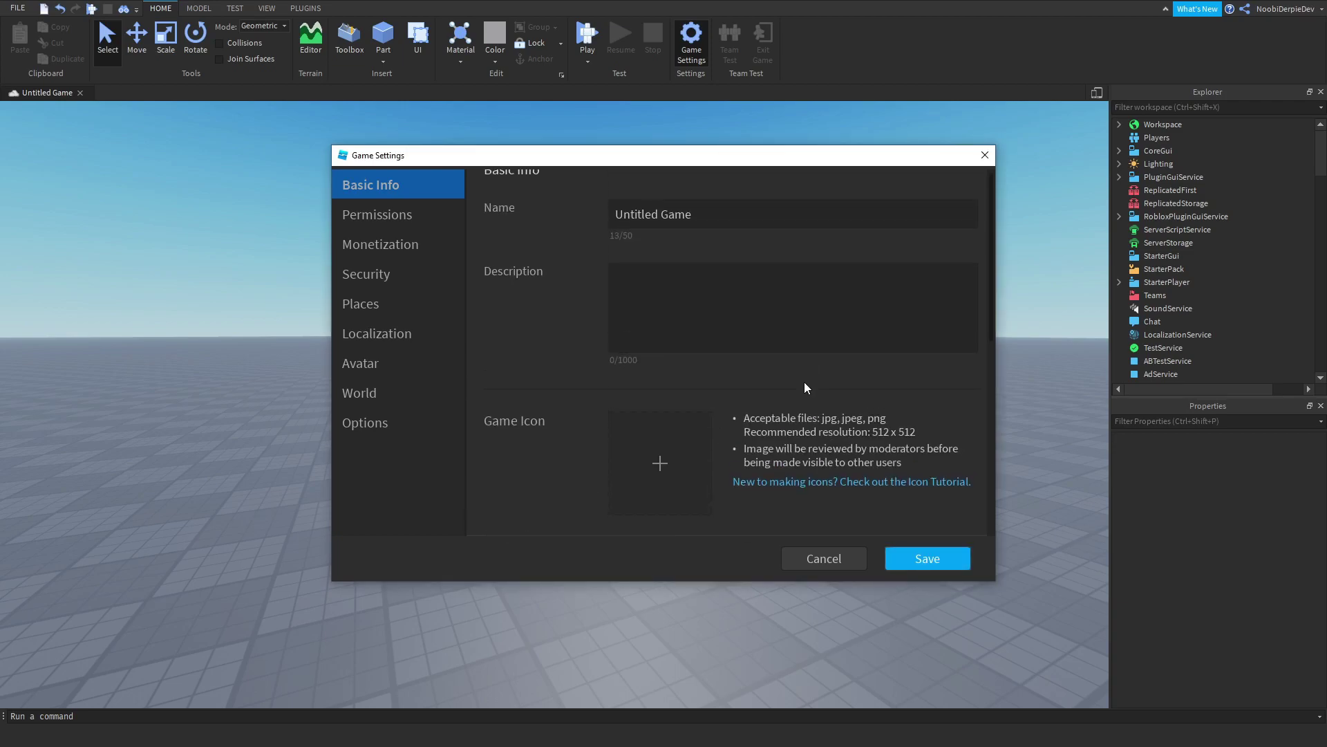
scroll(726, 436, down, 4)
scroll(657, 493, down, 1)
click(615, 522)
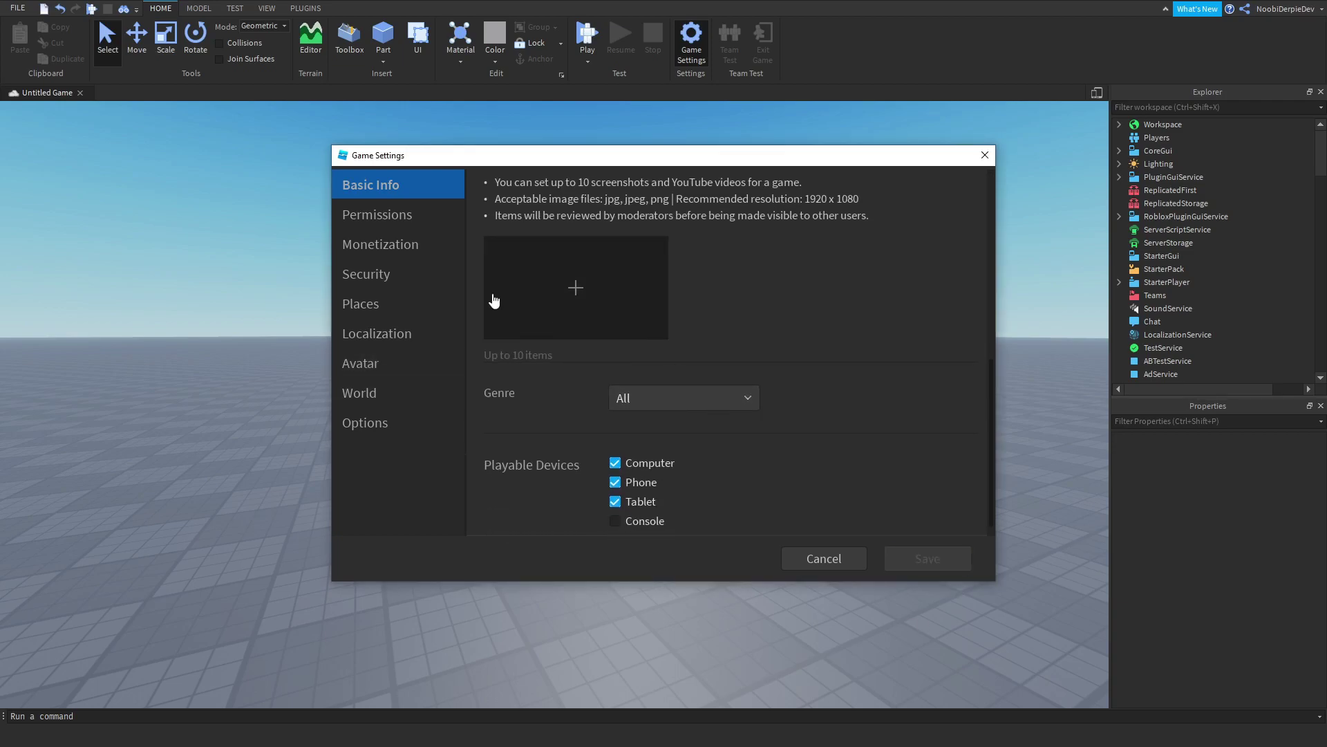
Step: Switch on Spatial Voice on the Options page and save the settings
click(415, 217)
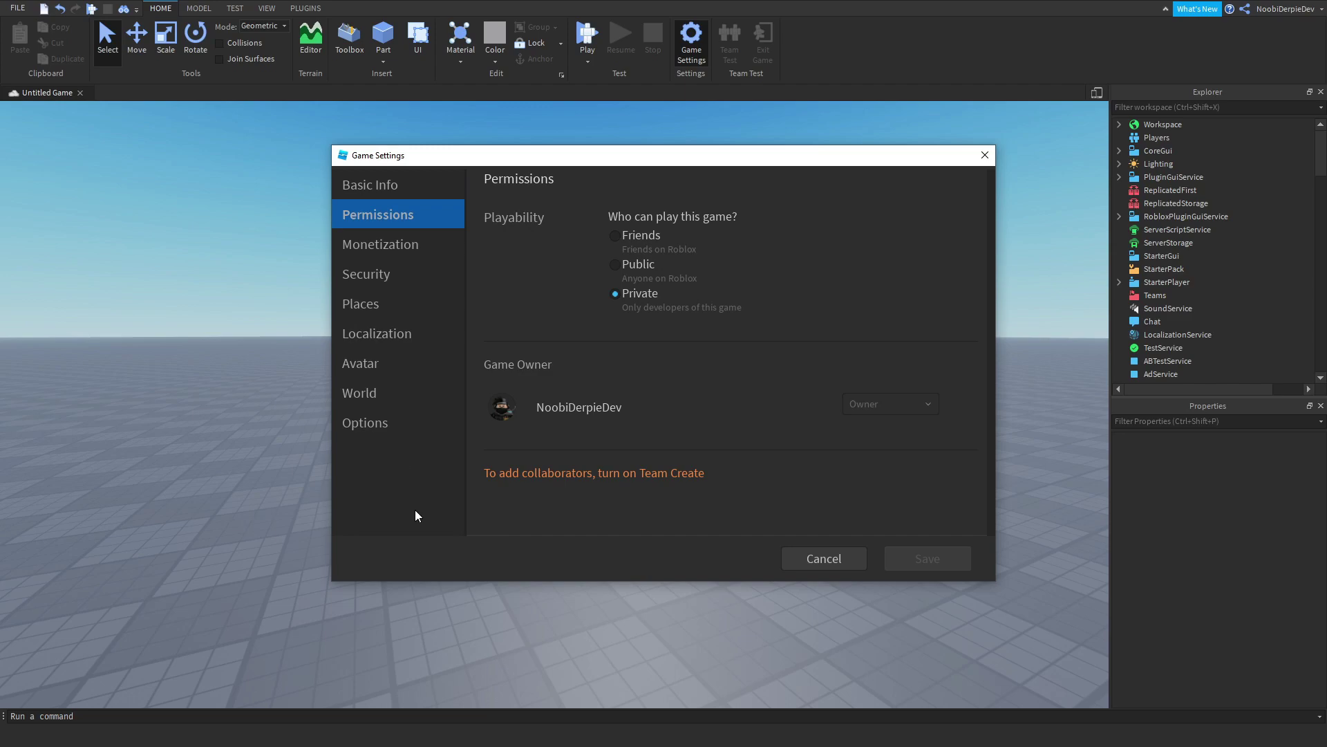
click(391, 424)
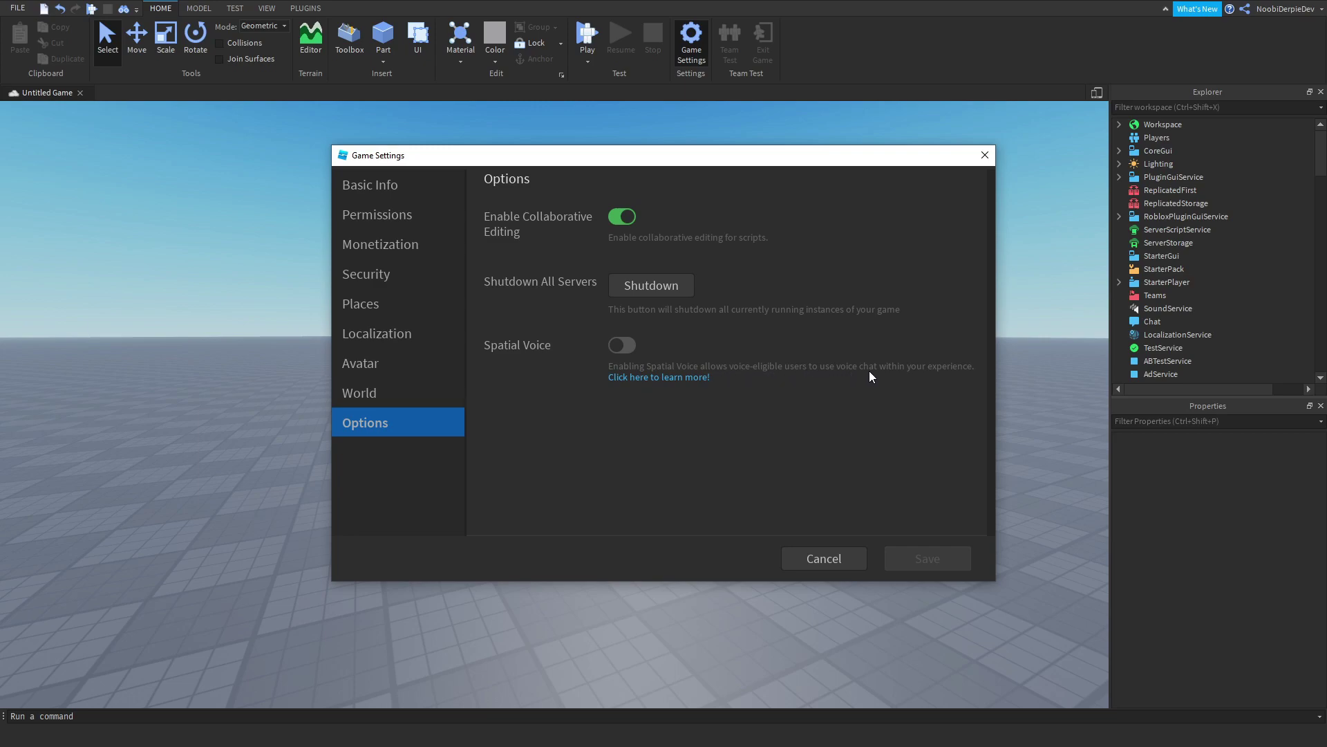
click(621, 347)
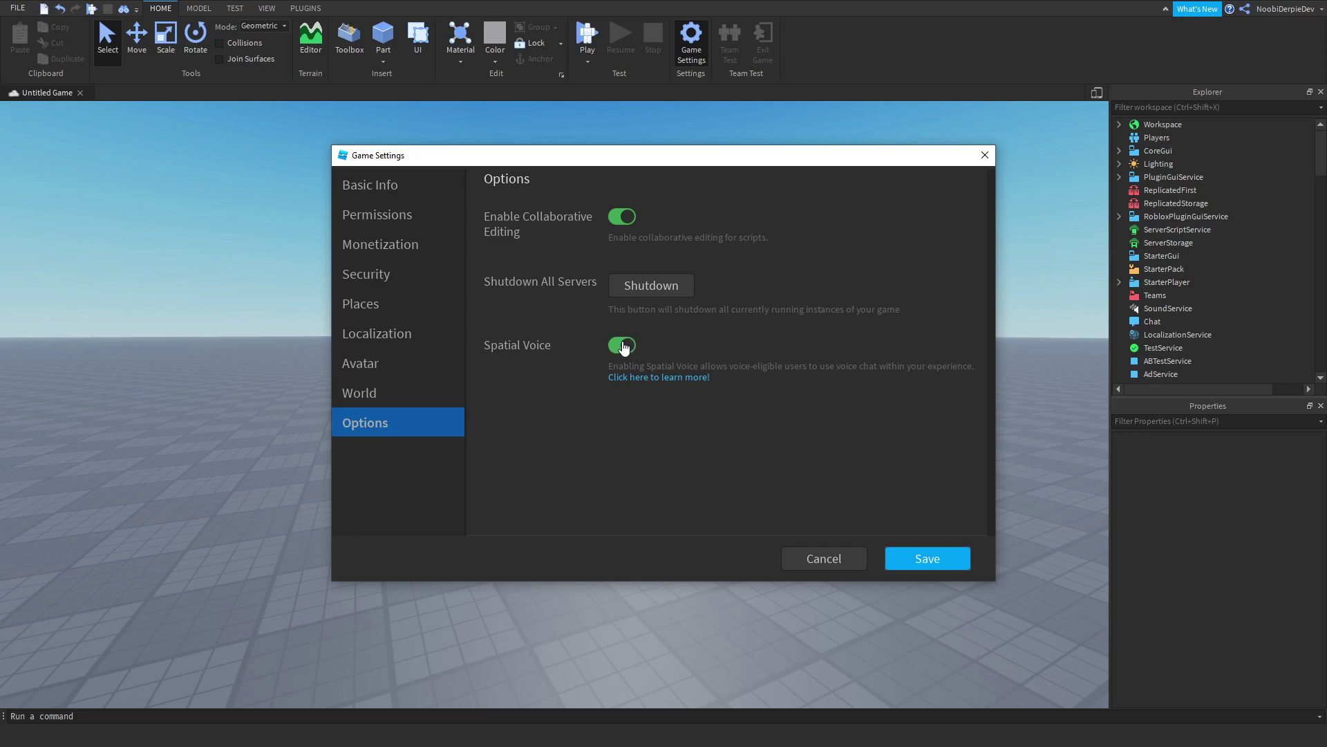
click(939, 559)
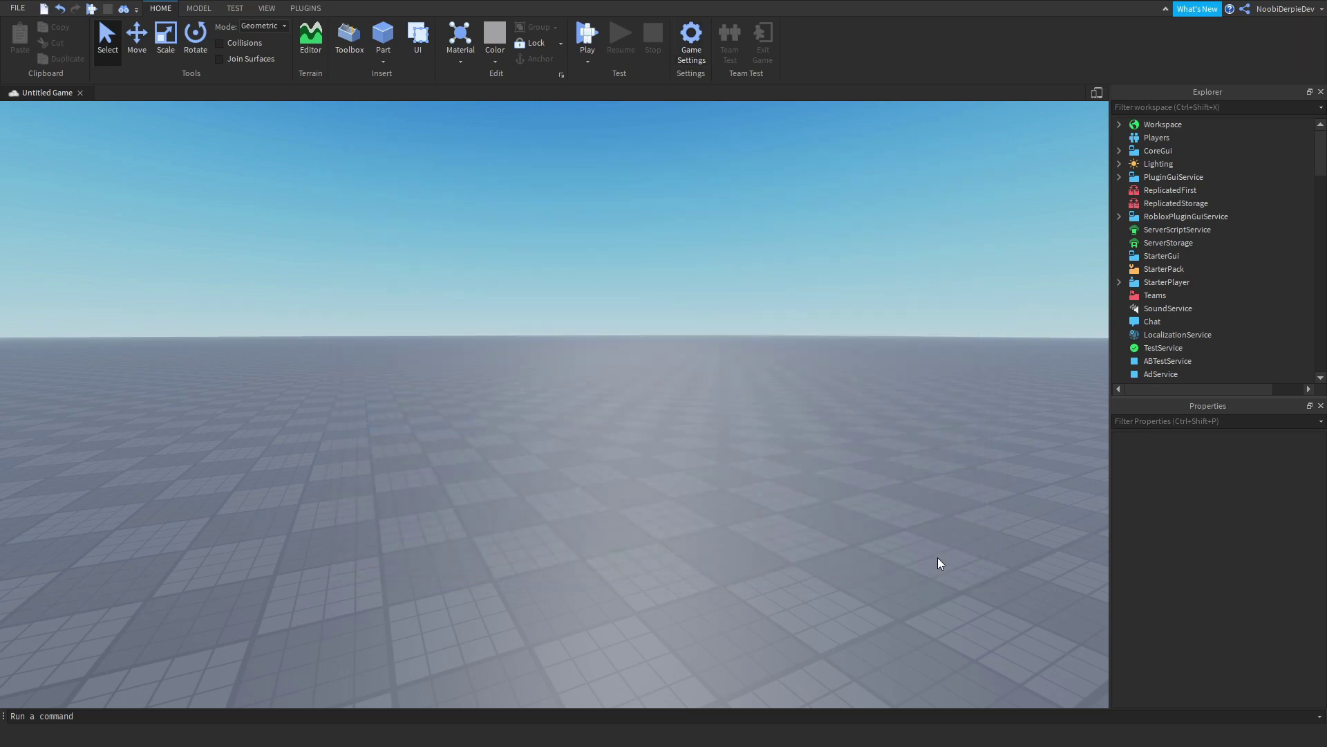
Step: Dismiss the File menu and bring Game Settings back up
click(18, 8)
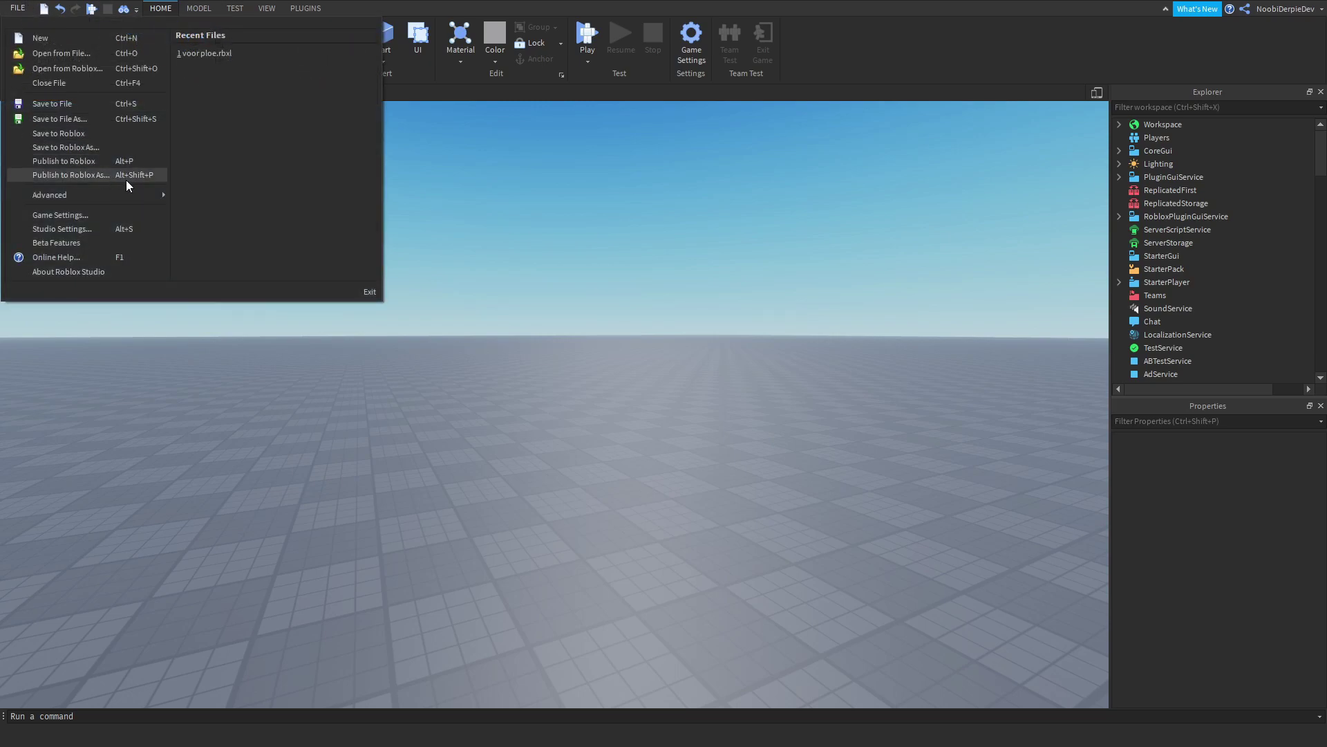
click(91, 160)
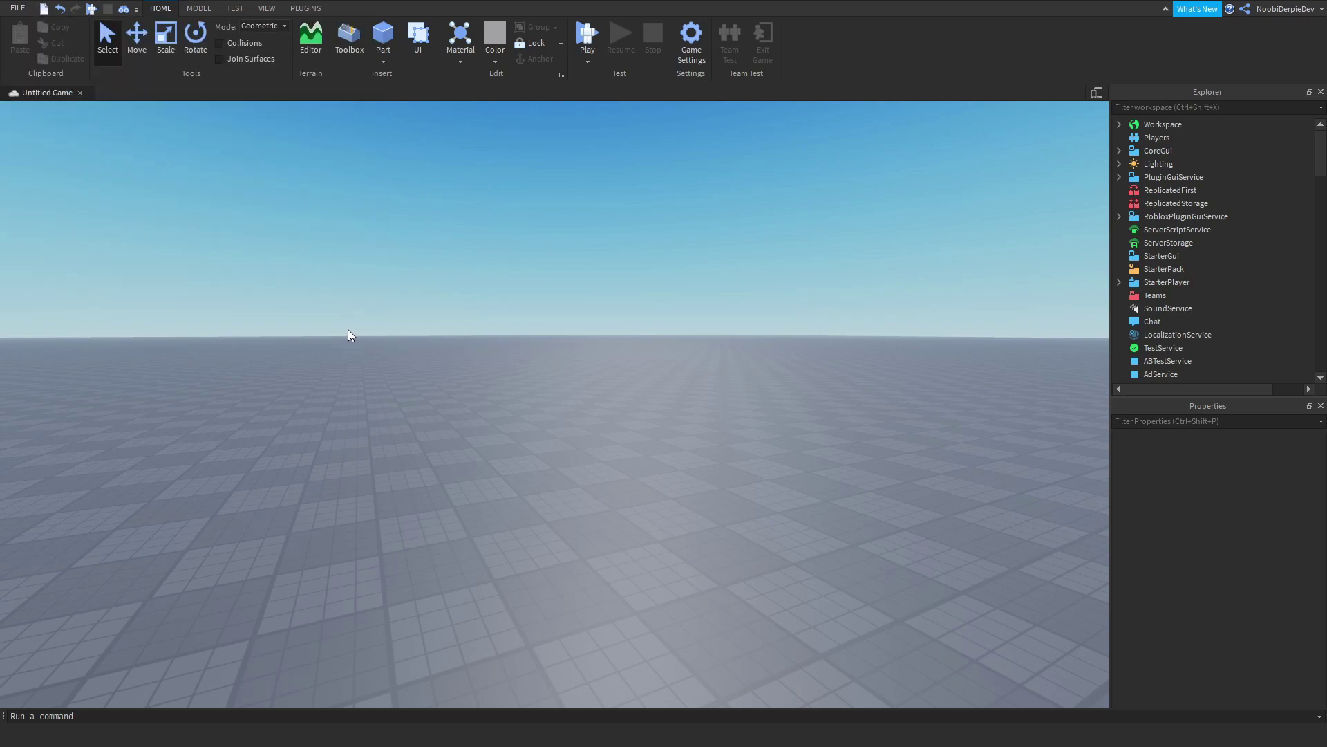
click(691, 41)
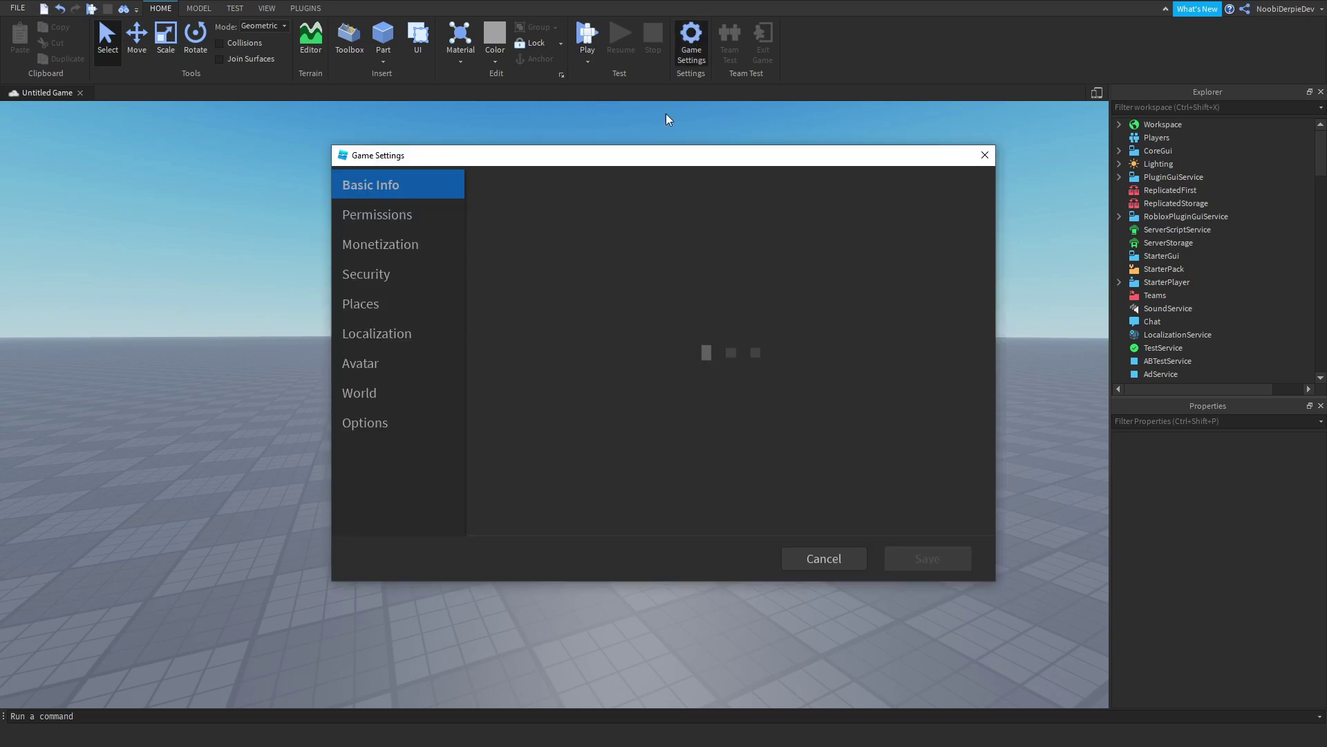
Step: Shut down all running servers from the Options page, confirming with Yes
click(394, 426)
click(647, 295)
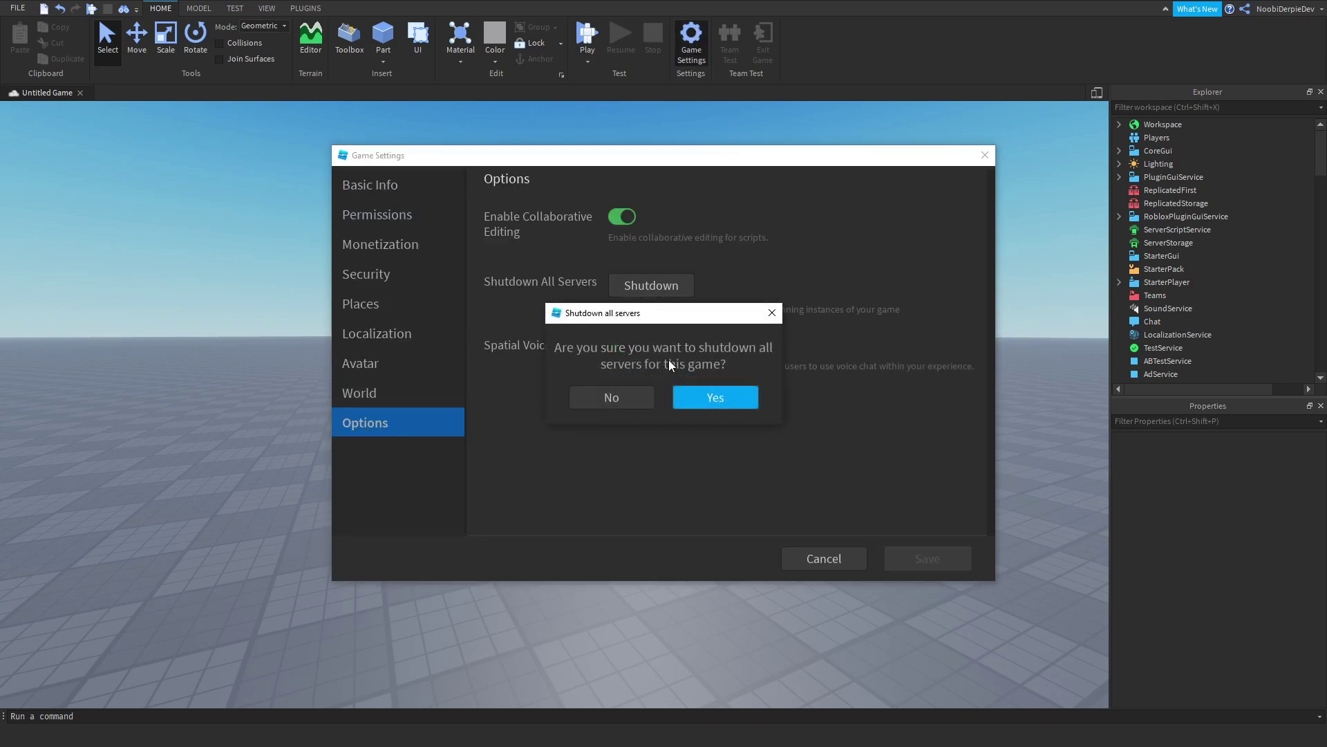
click(731, 400)
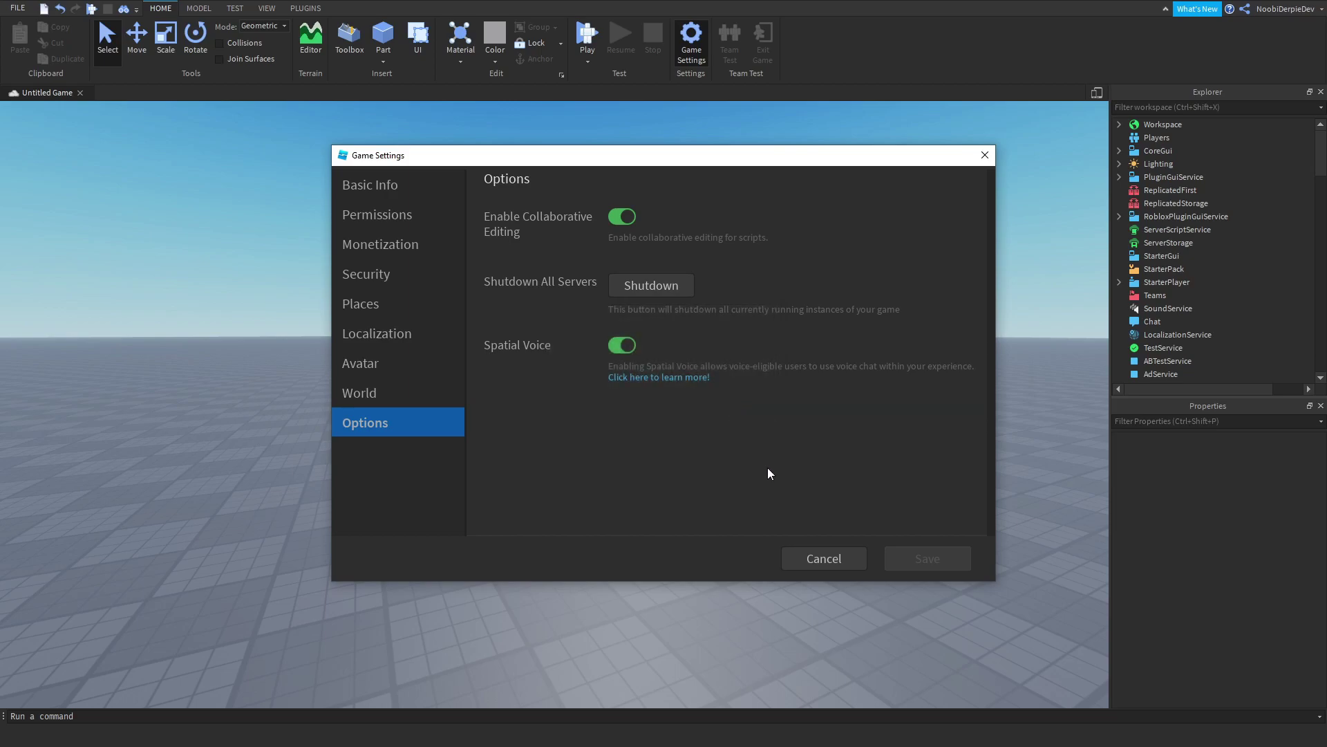
Step: Cancel the Game Settings dialog without saving changes
click(825, 560)
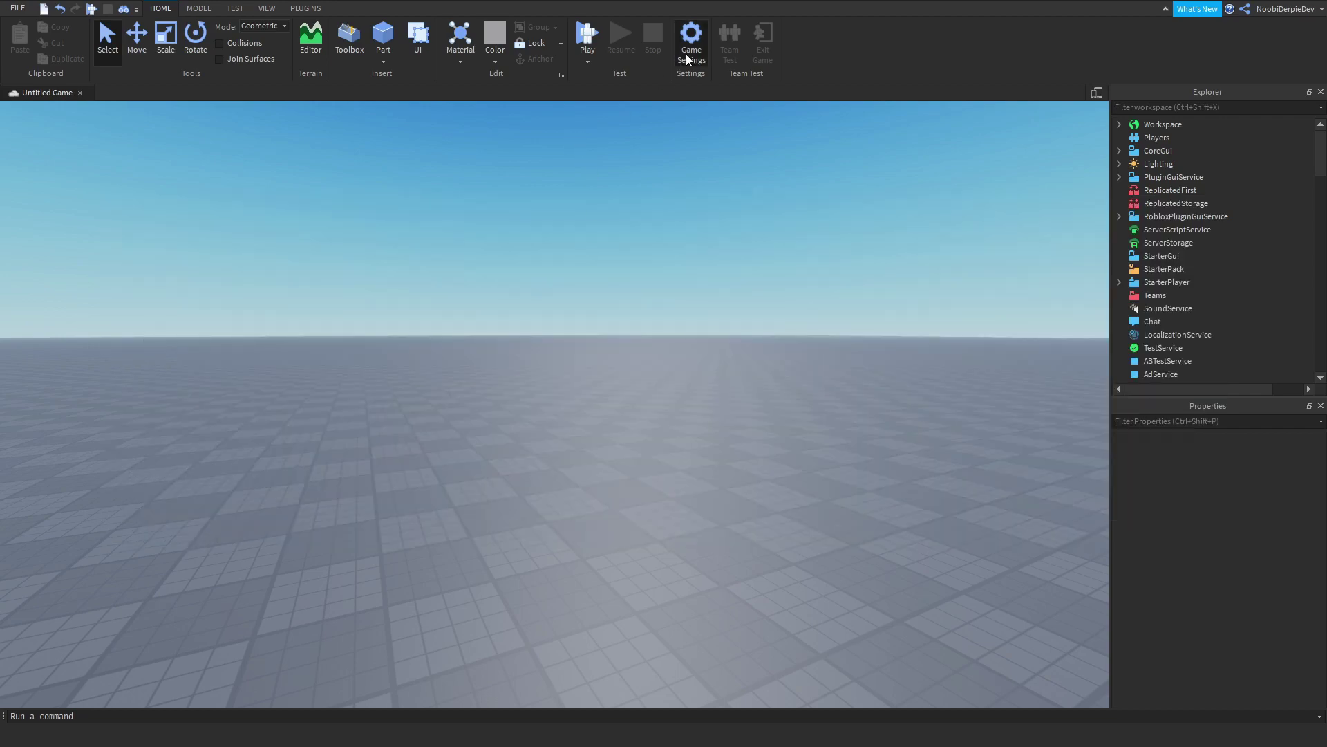
Step: Reopen Game Settings and move through Monetization and Security to the Places list
click(686, 55)
scroll(737, 329, down, 5)
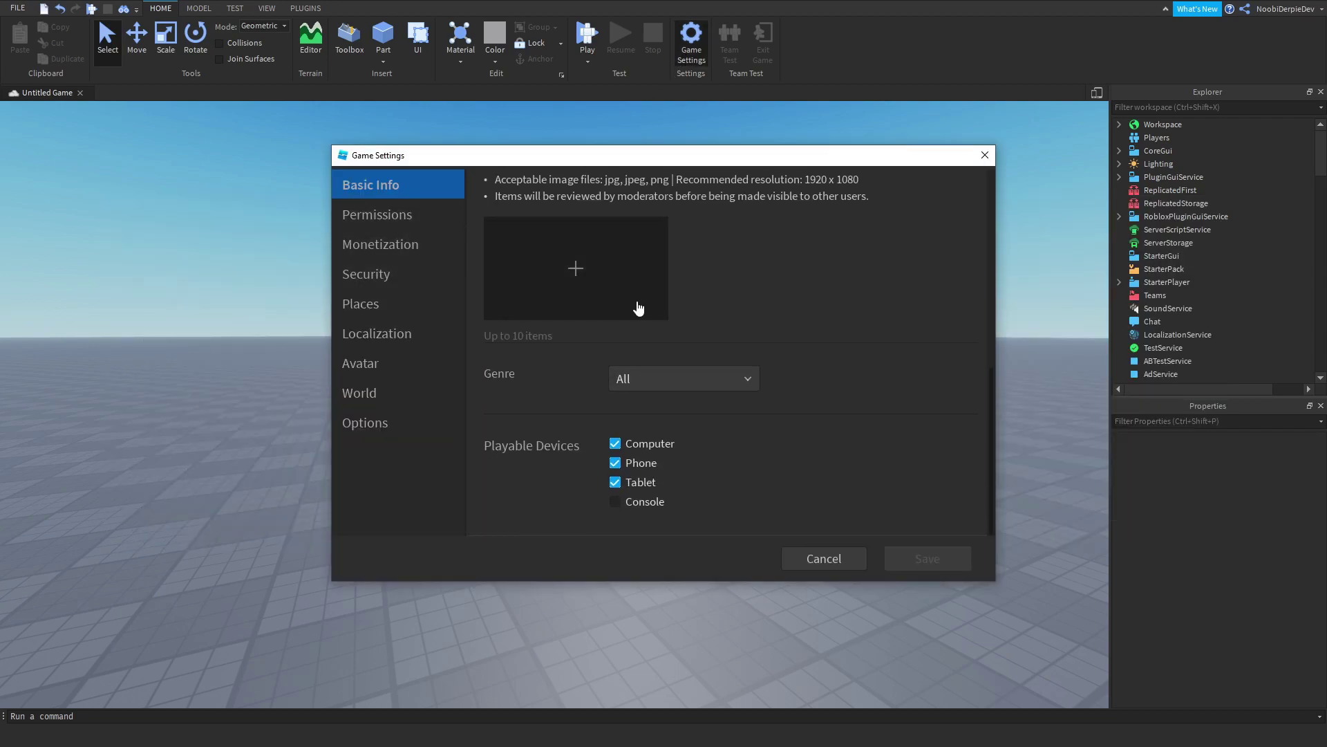
click(371, 217)
click(409, 241)
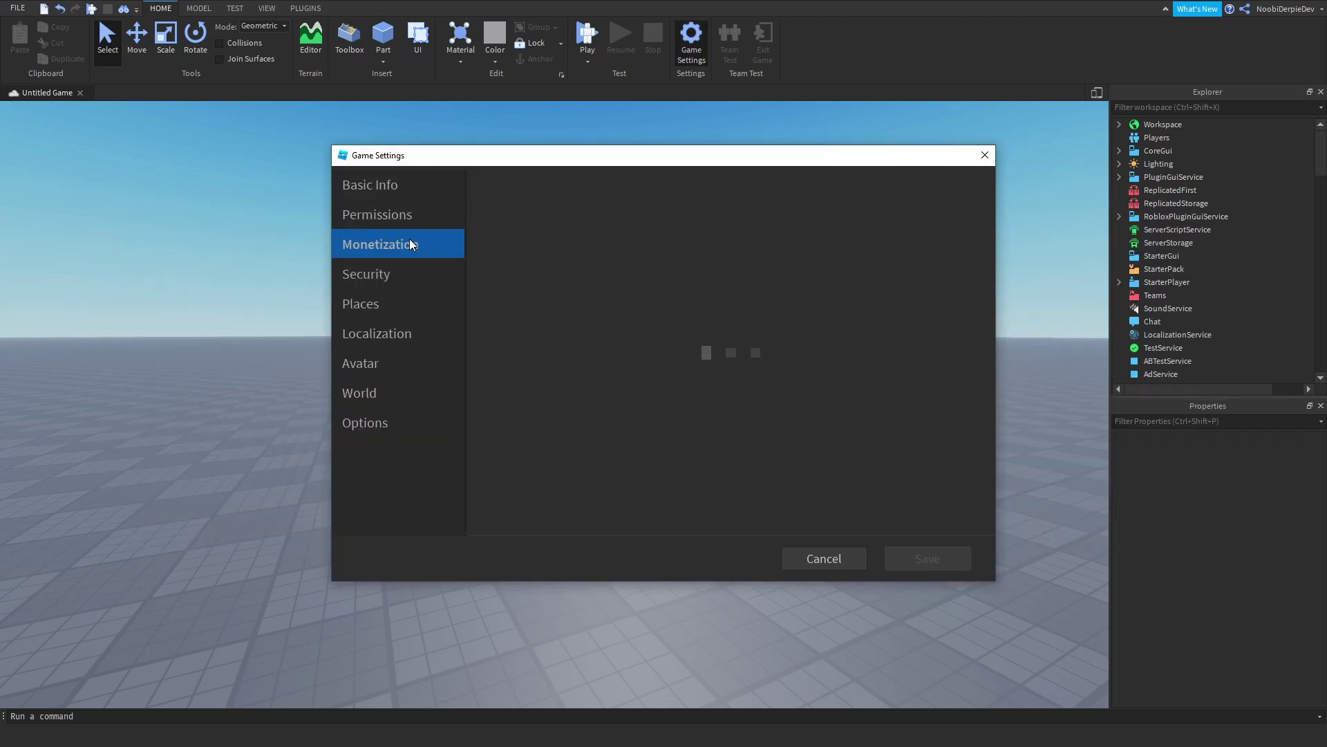
scroll(632, 333, down, 2)
click(416, 275)
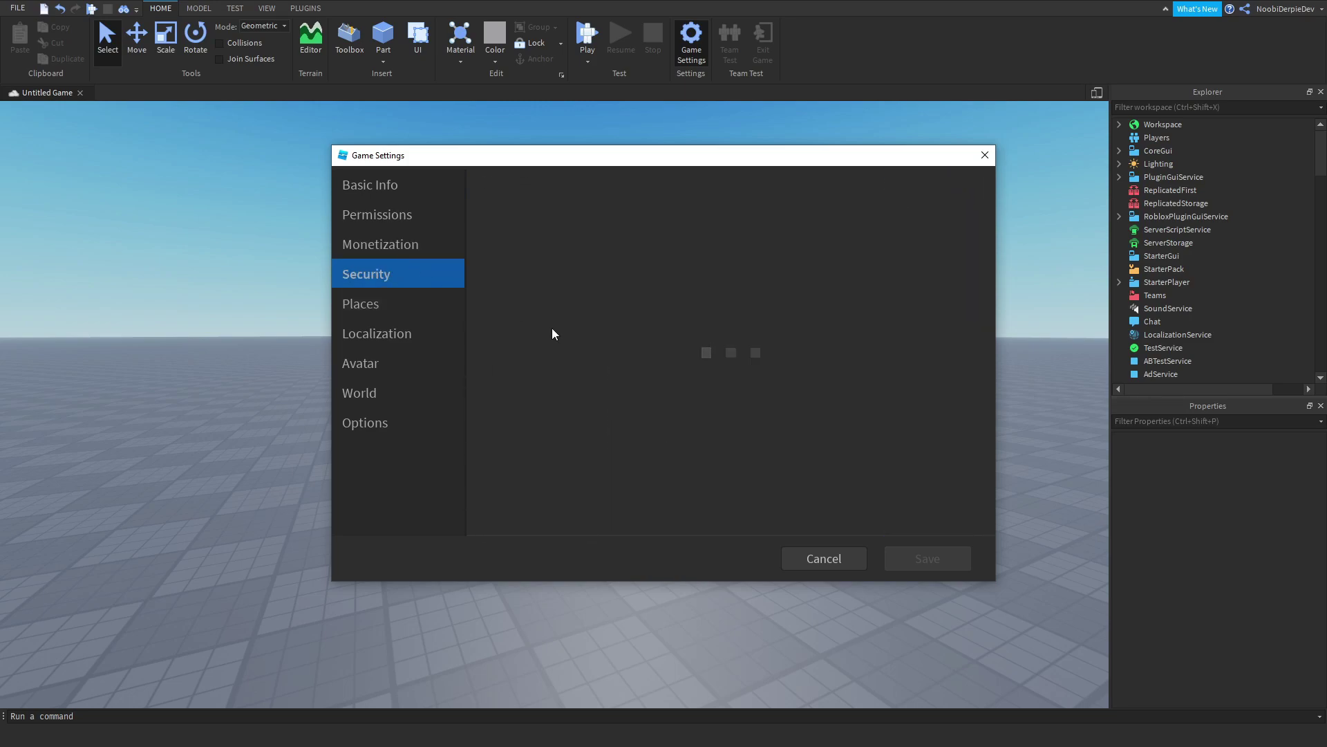
click(394, 309)
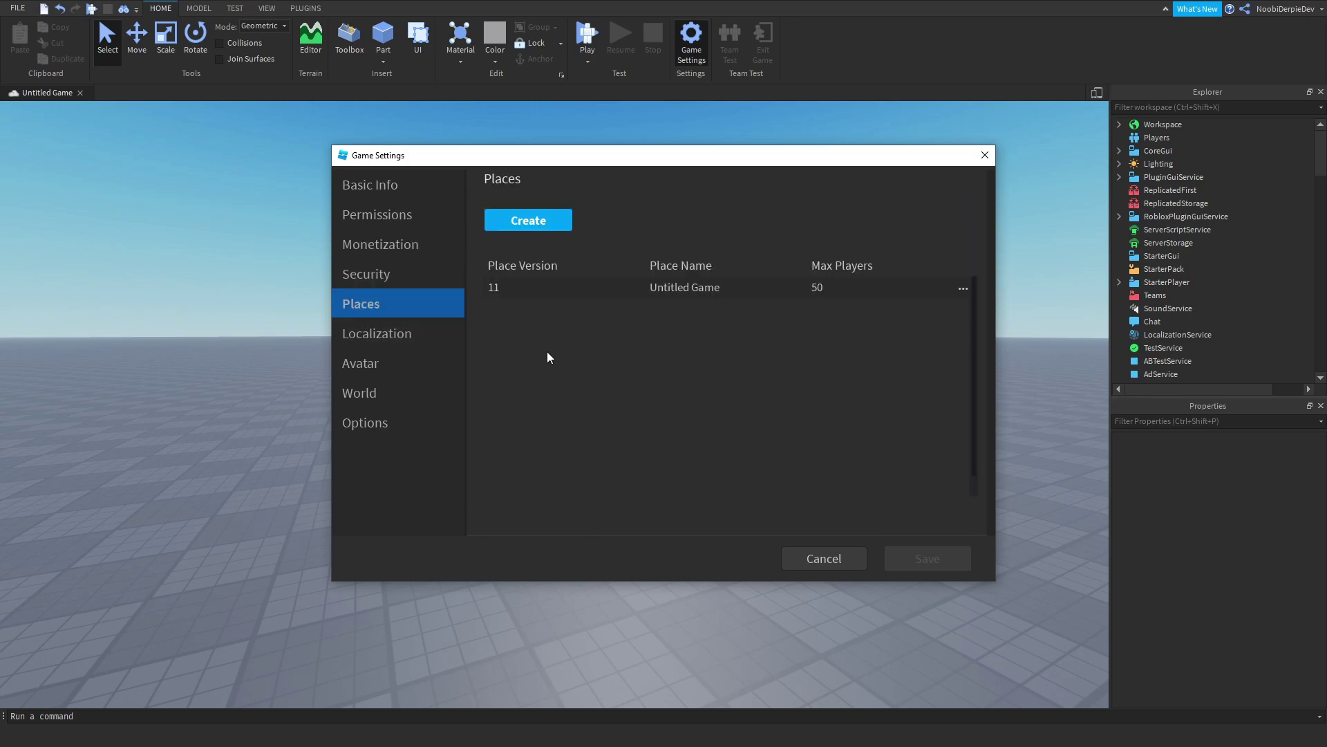
Step: Edit the Untitled Game place, set Max Players to 30, and save
click(960, 289)
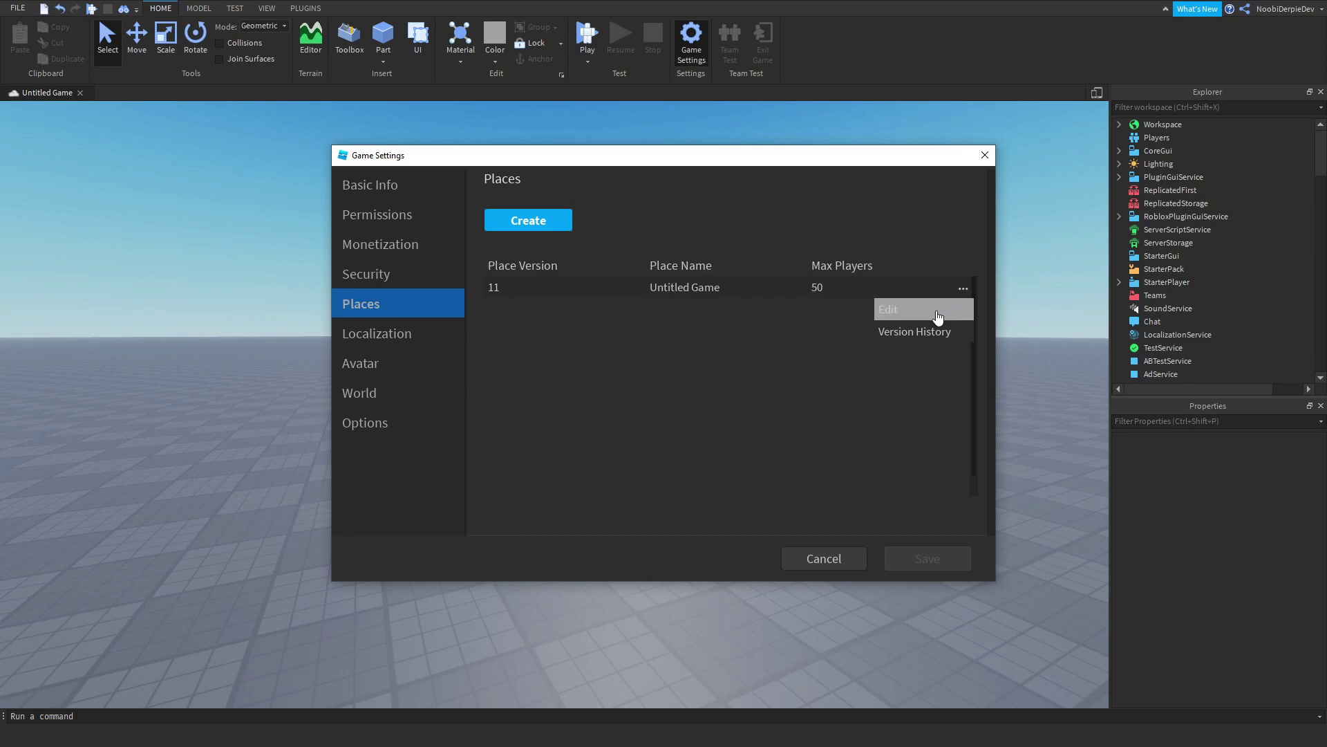
click(936, 311)
double_click(664, 317)
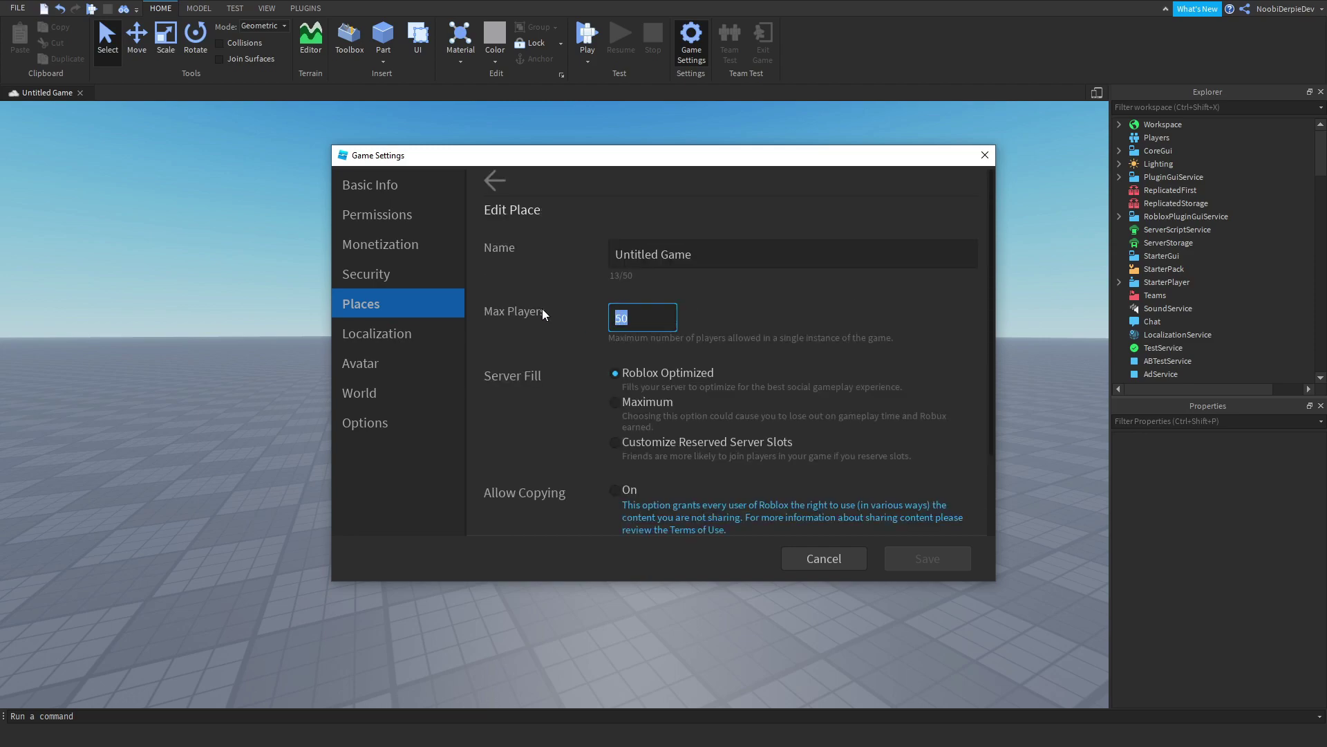
text(30)
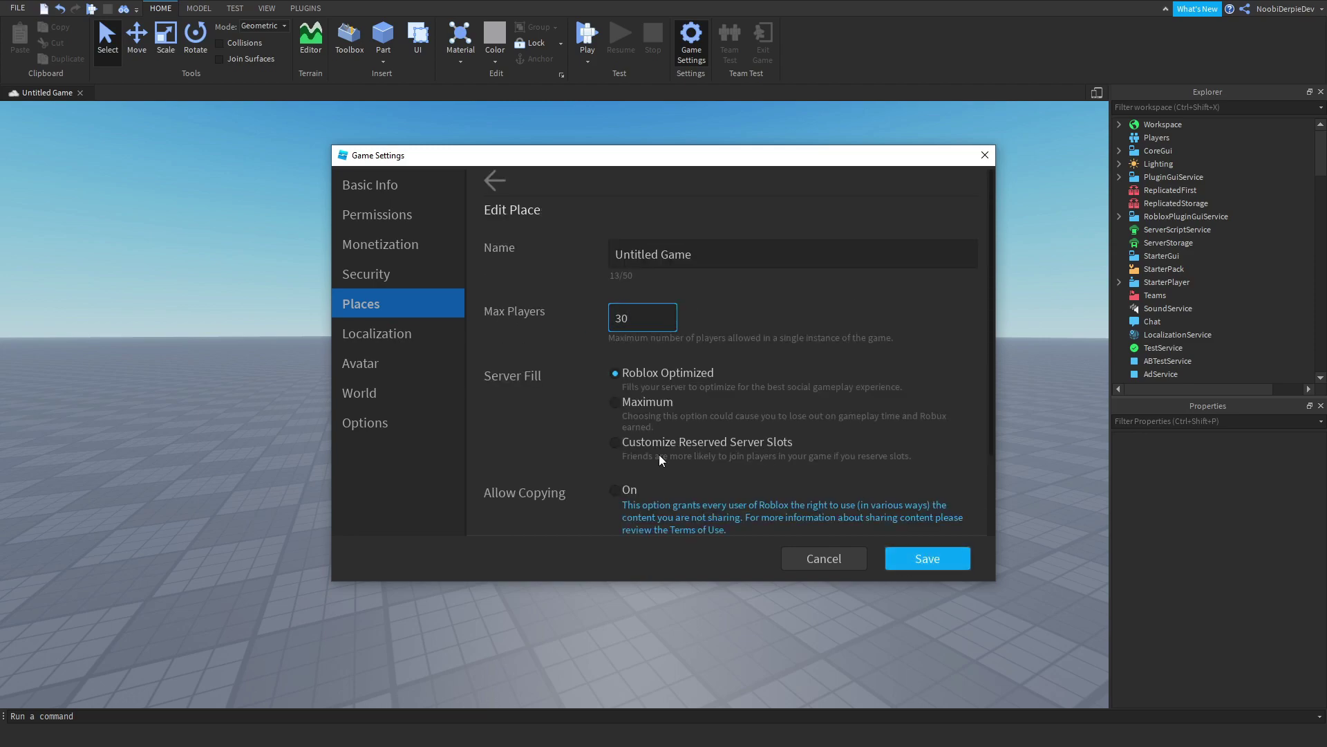
scroll(633, 415, down, 3)
scroll(623, 270, up, 3)
scroll(654, 396, down, 2)
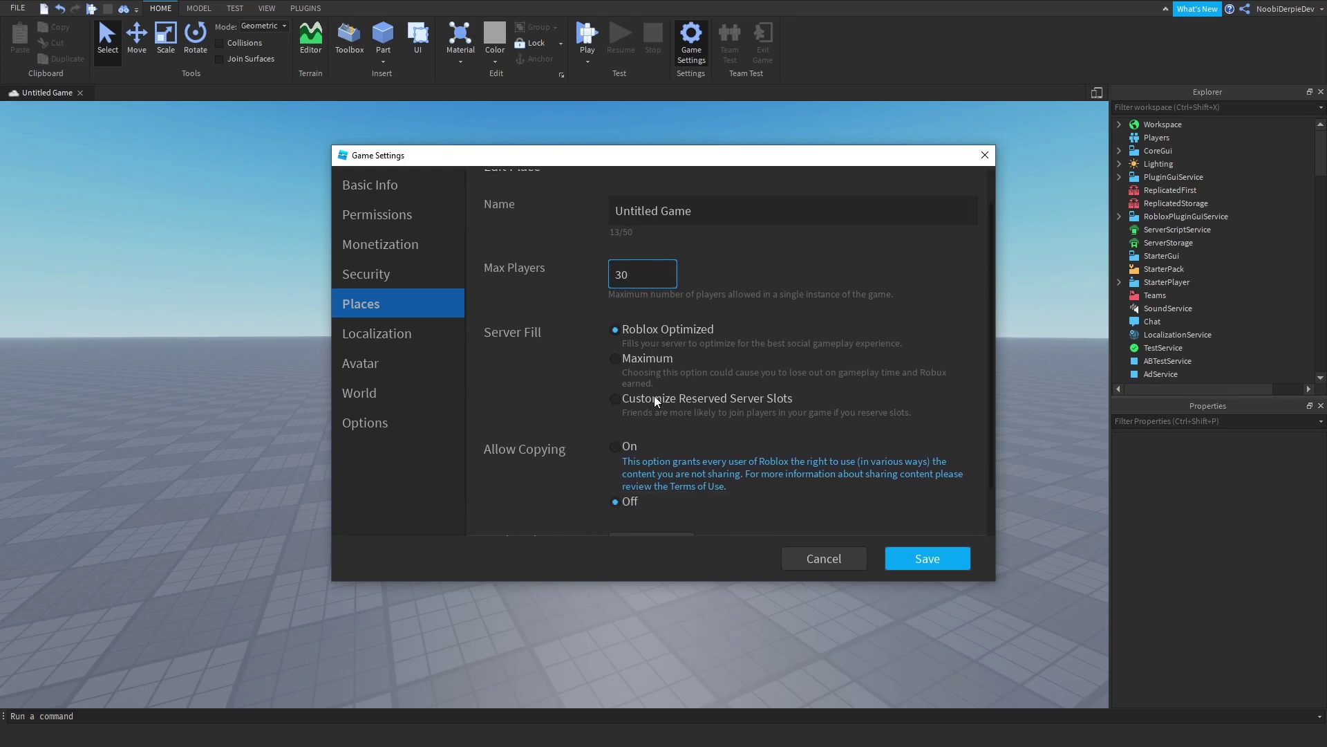
scroll(652, 394, up, 2)
click(930, 562)
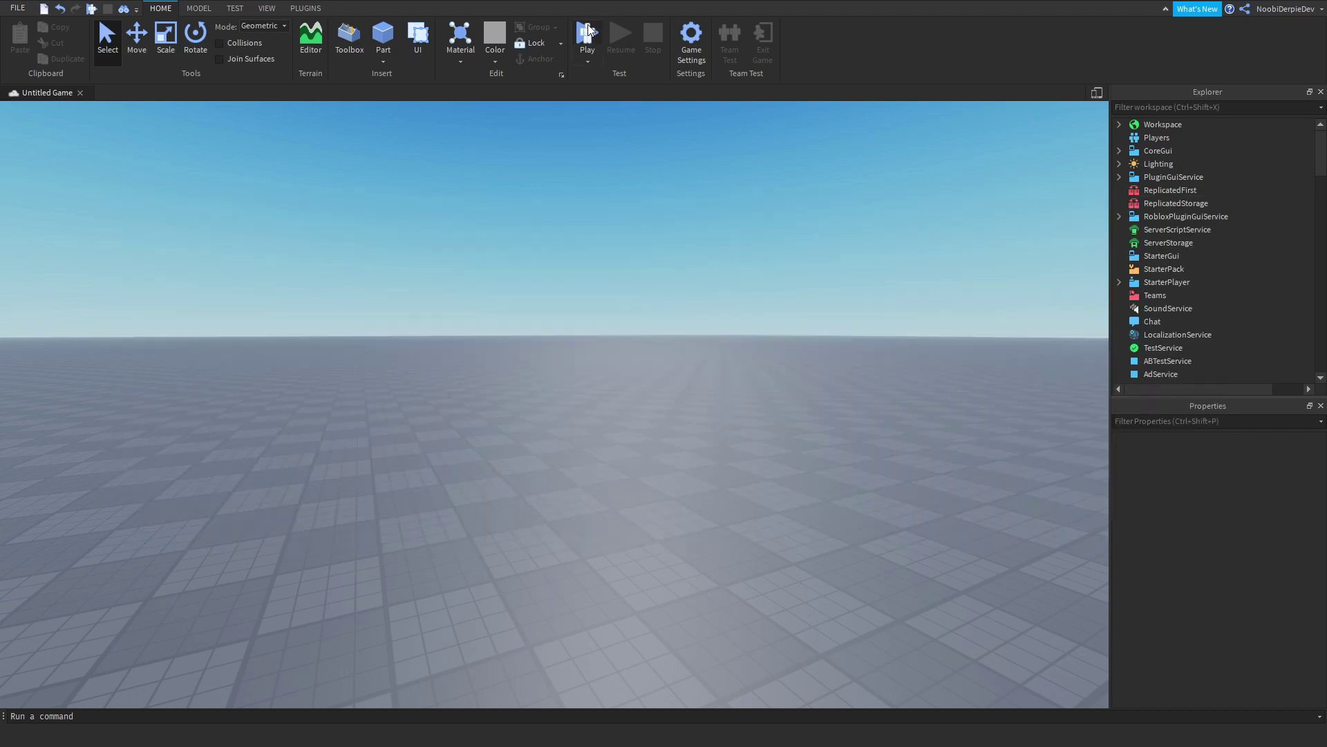
click(588, 35)
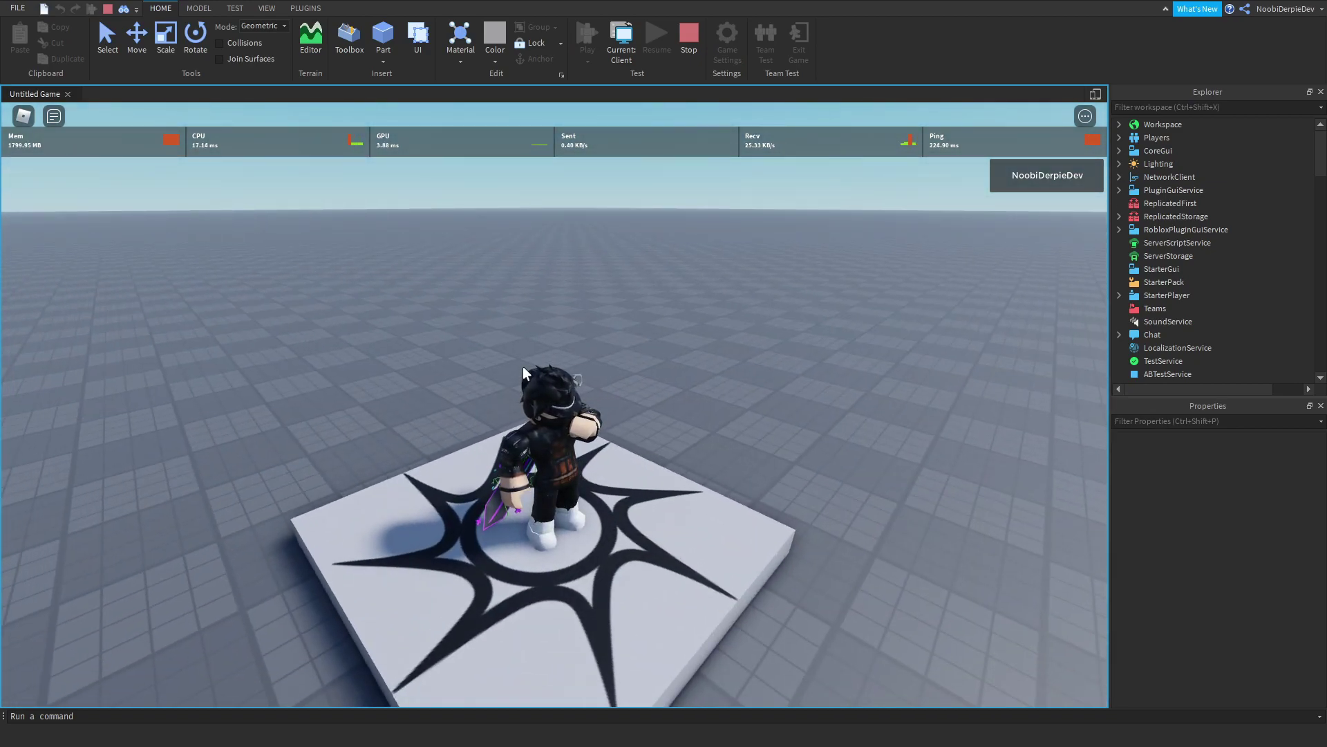
key(w)
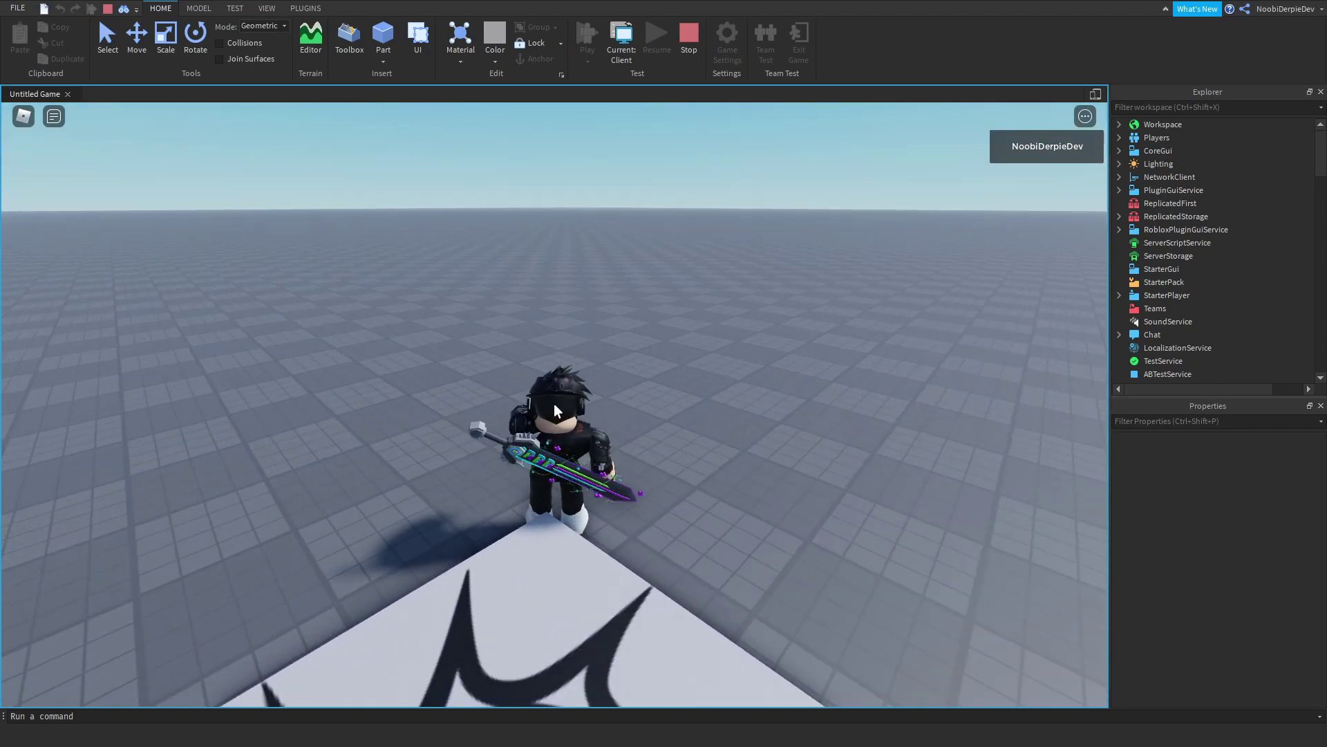
key(F9)
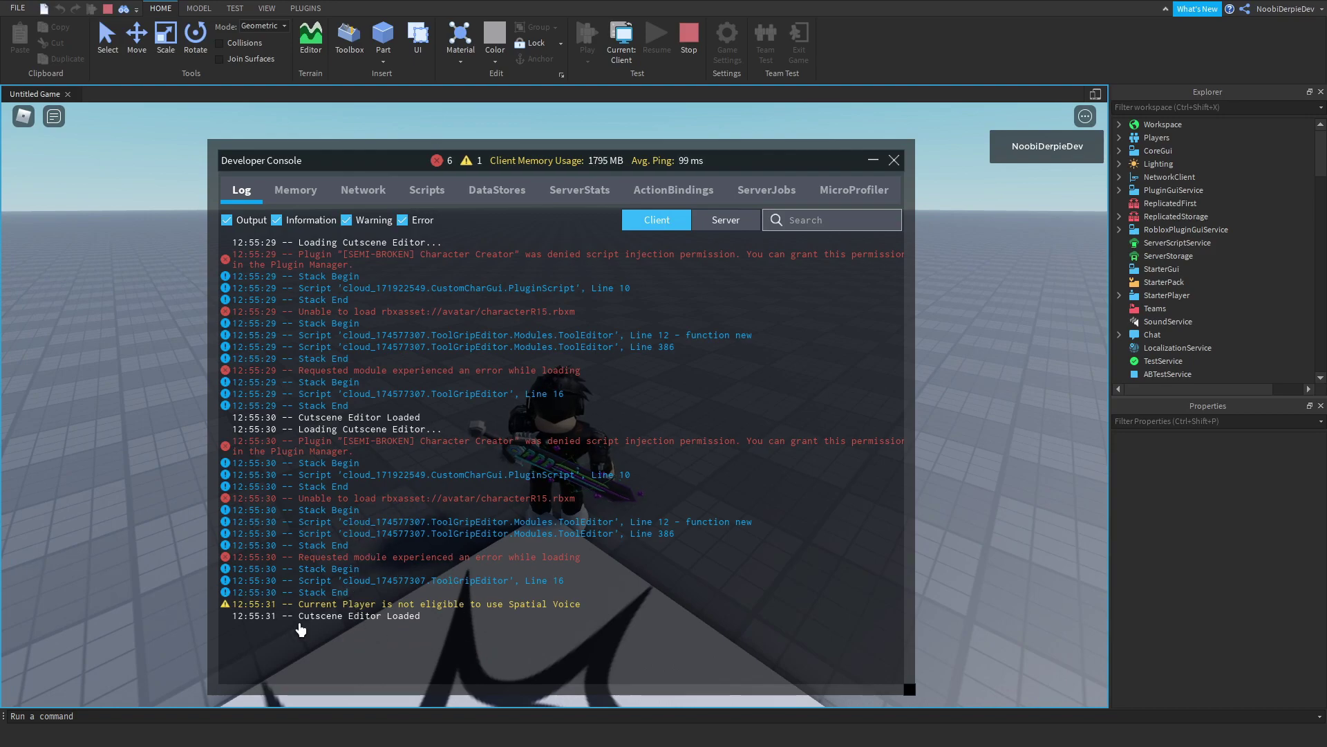
click(694, 30)
Step: Edit Untitled Game under Places, change Max Players to 31, and save
click(684, 52)
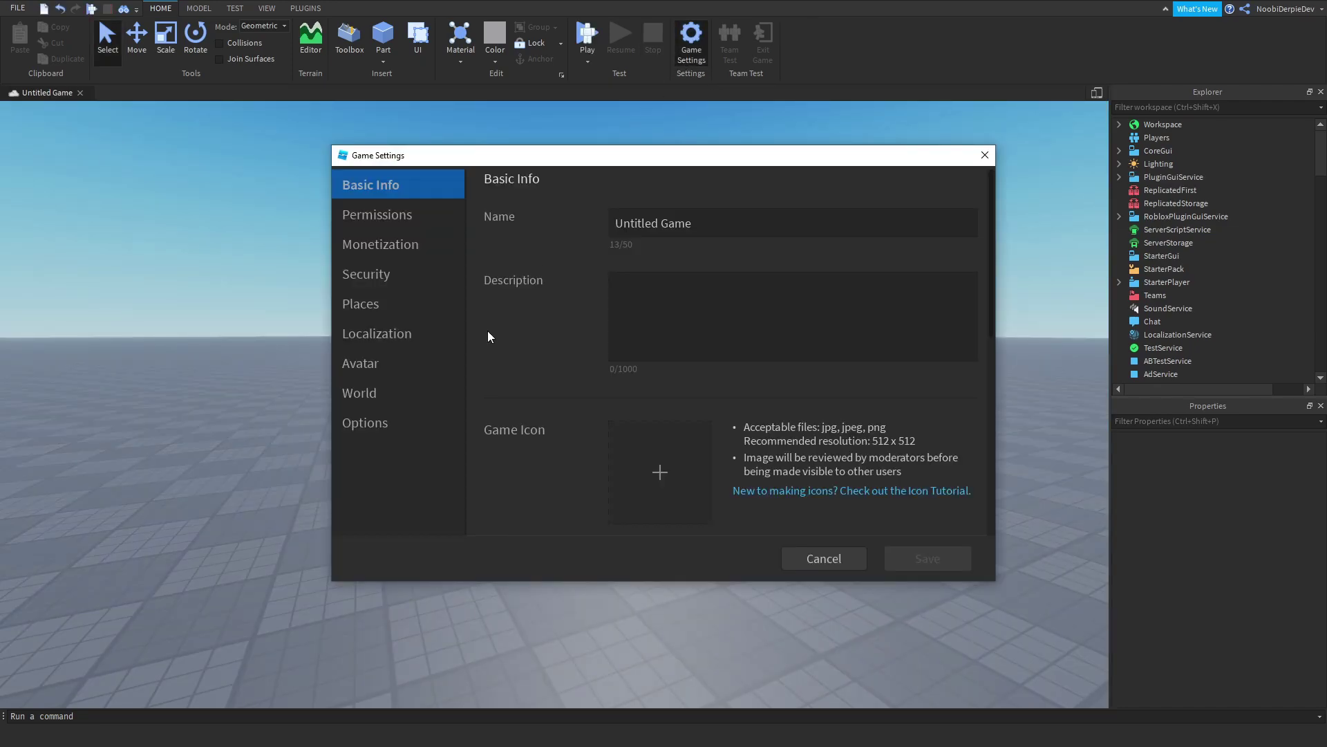
click(385, 421)
click(378, 307)
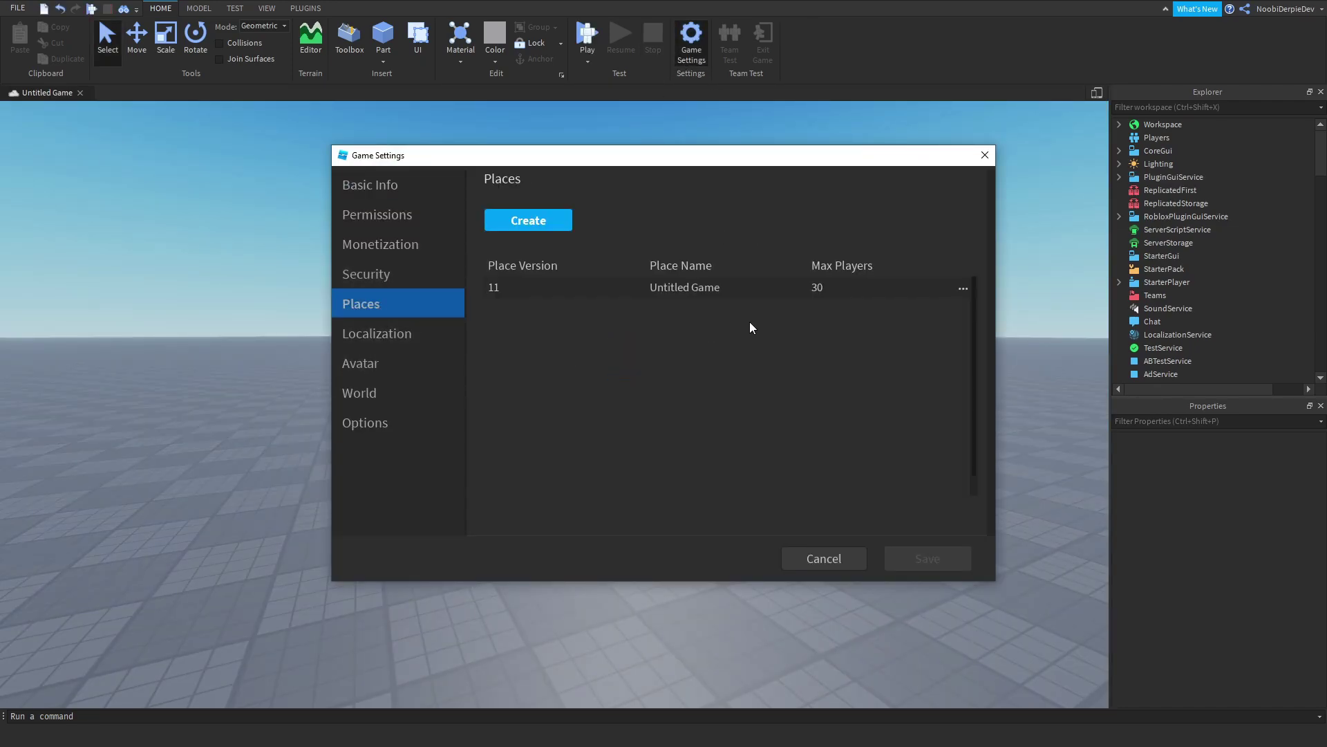
click(960, 294)
click(610, 317)
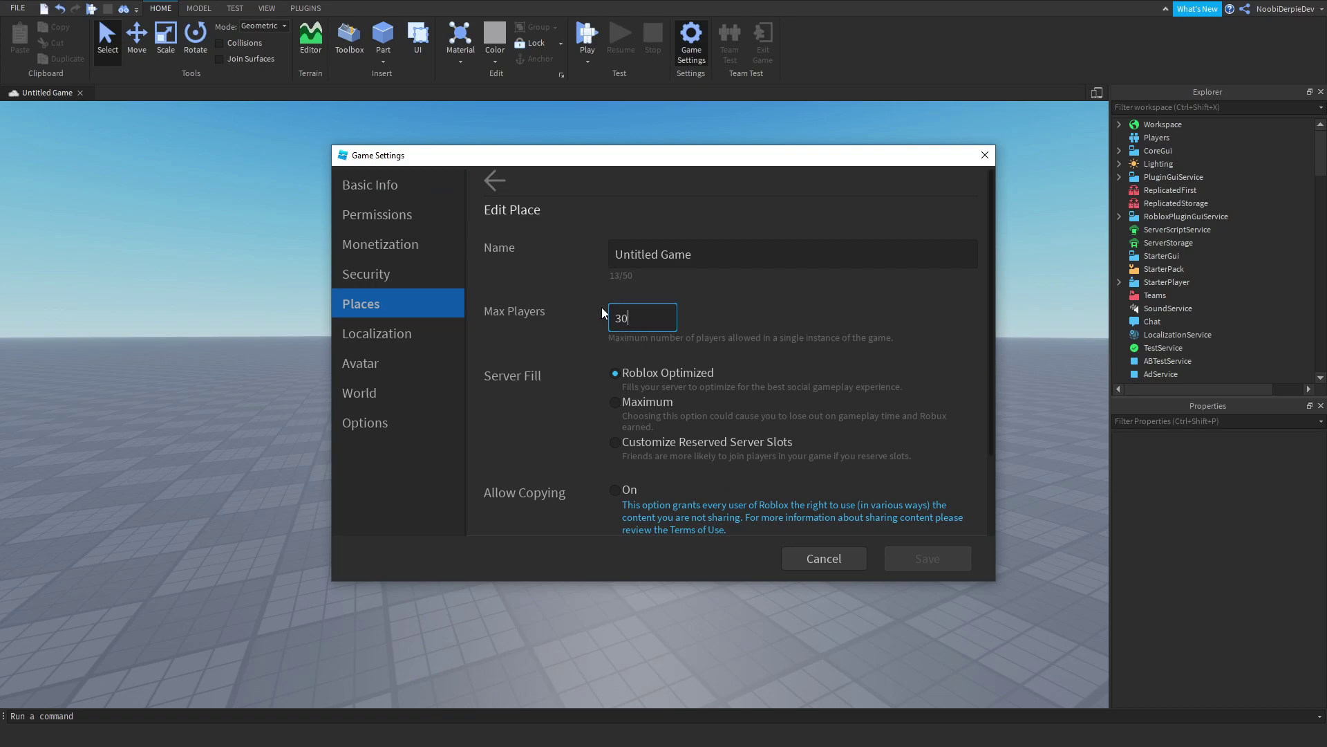
key(BackSpace)
text(1)
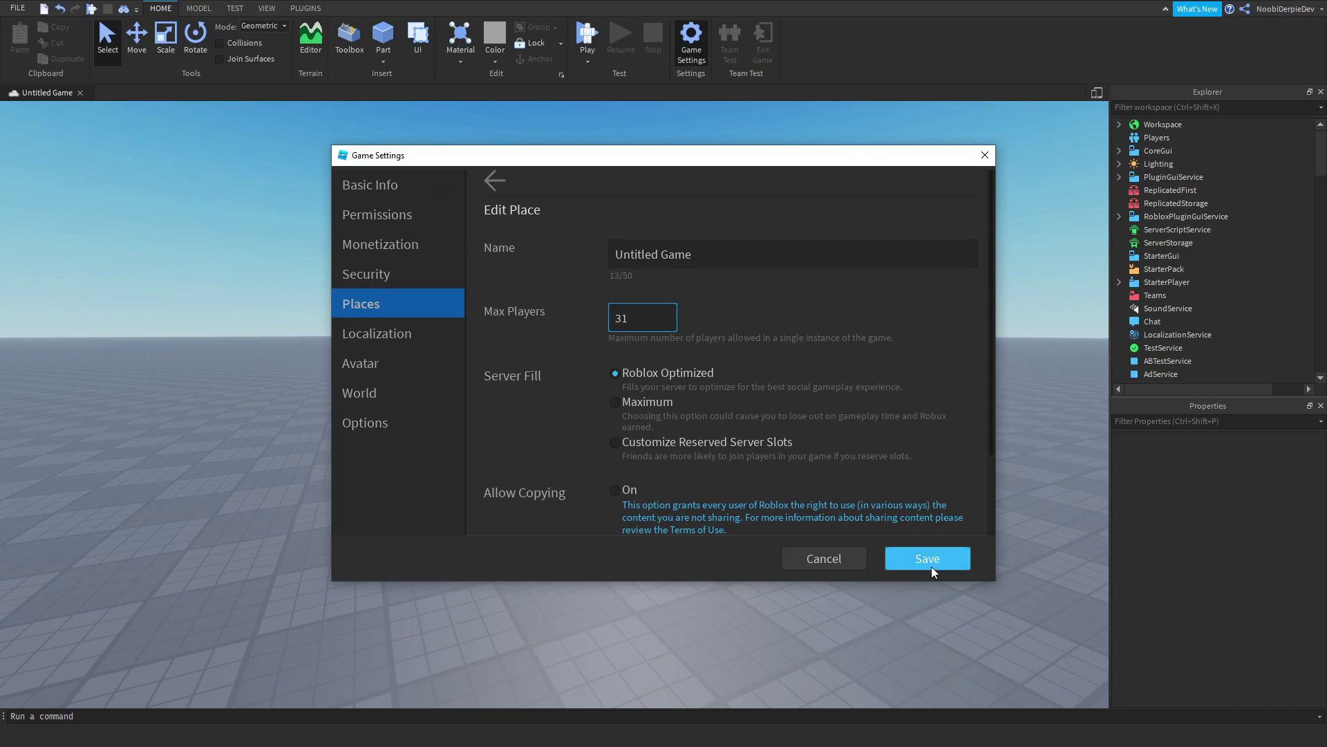
click(928, 560)
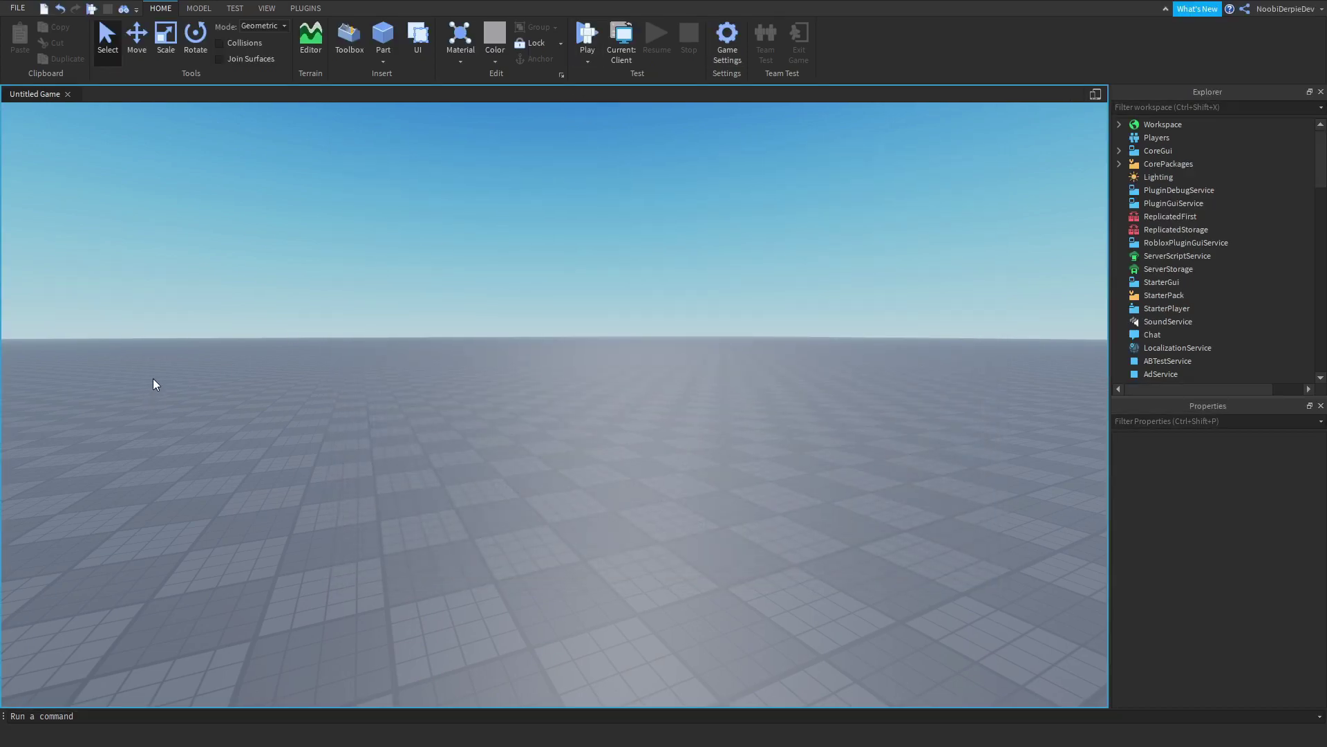
Step: Playtest with F5 and read the Developer Console's Spatial Voice ineligibility warning
key(F5)
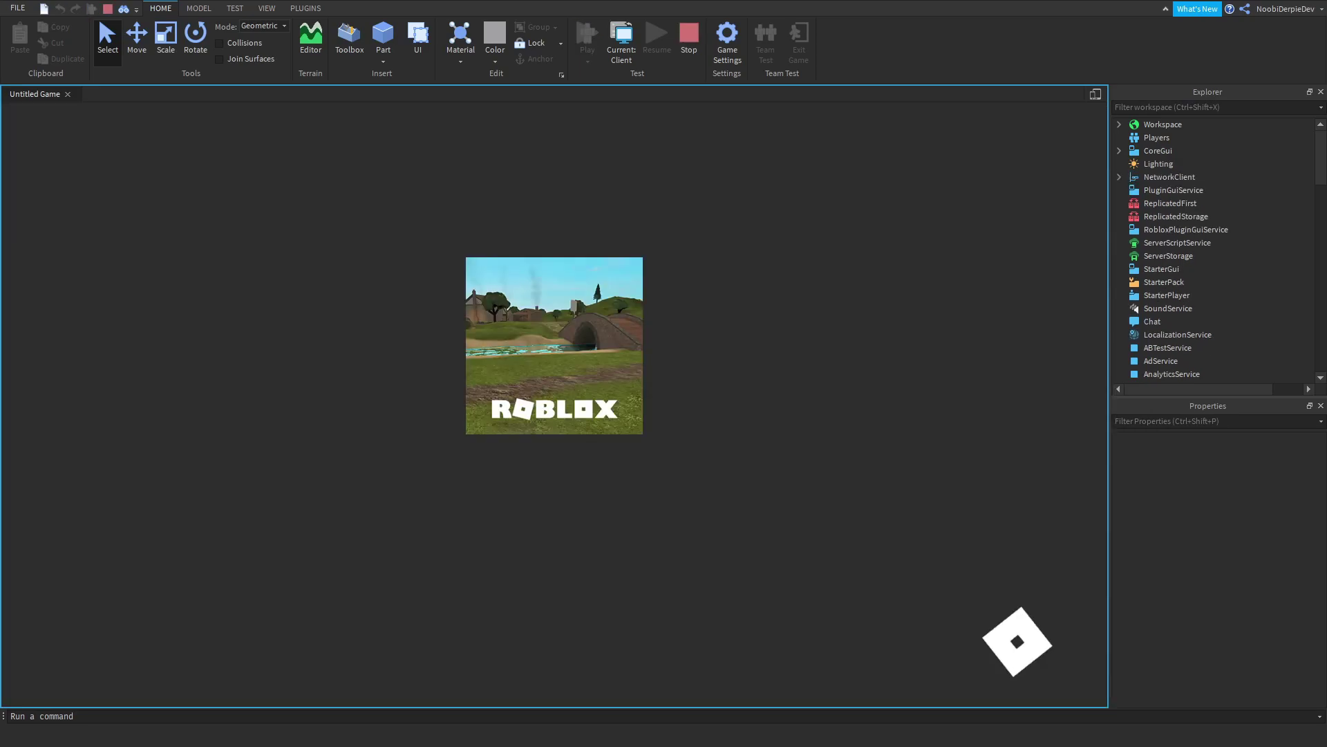
key(F9)
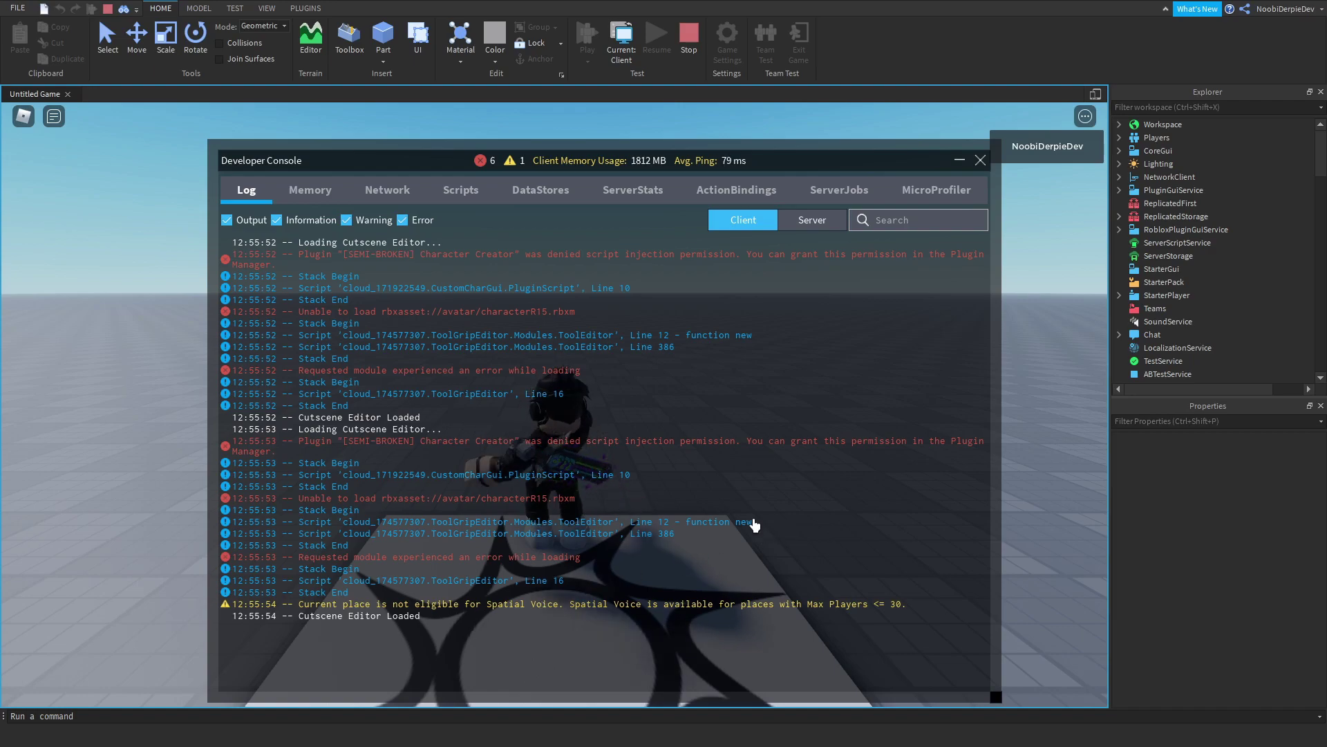
click(980, 160)
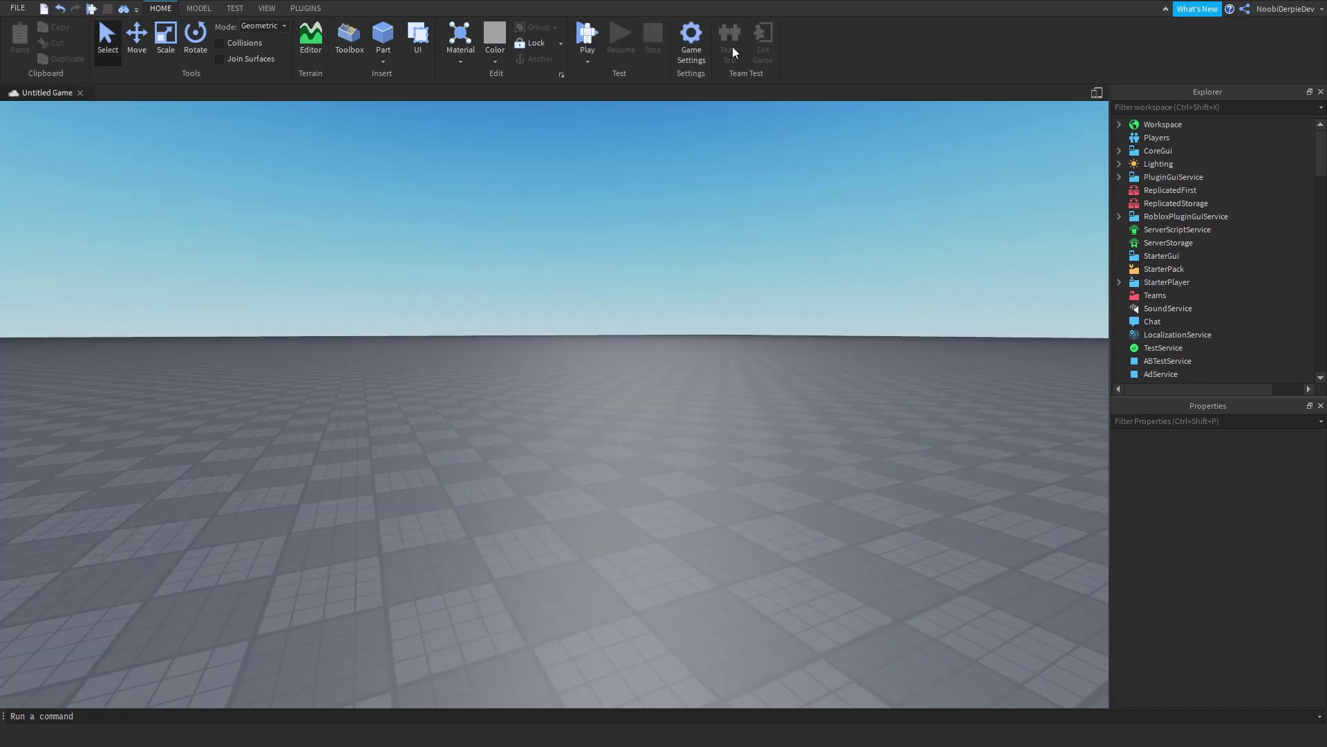
Step: Stop the playtest and view Game Settings Options, where Spatial Voice is still on
click(691, 42)
click(452, 428)
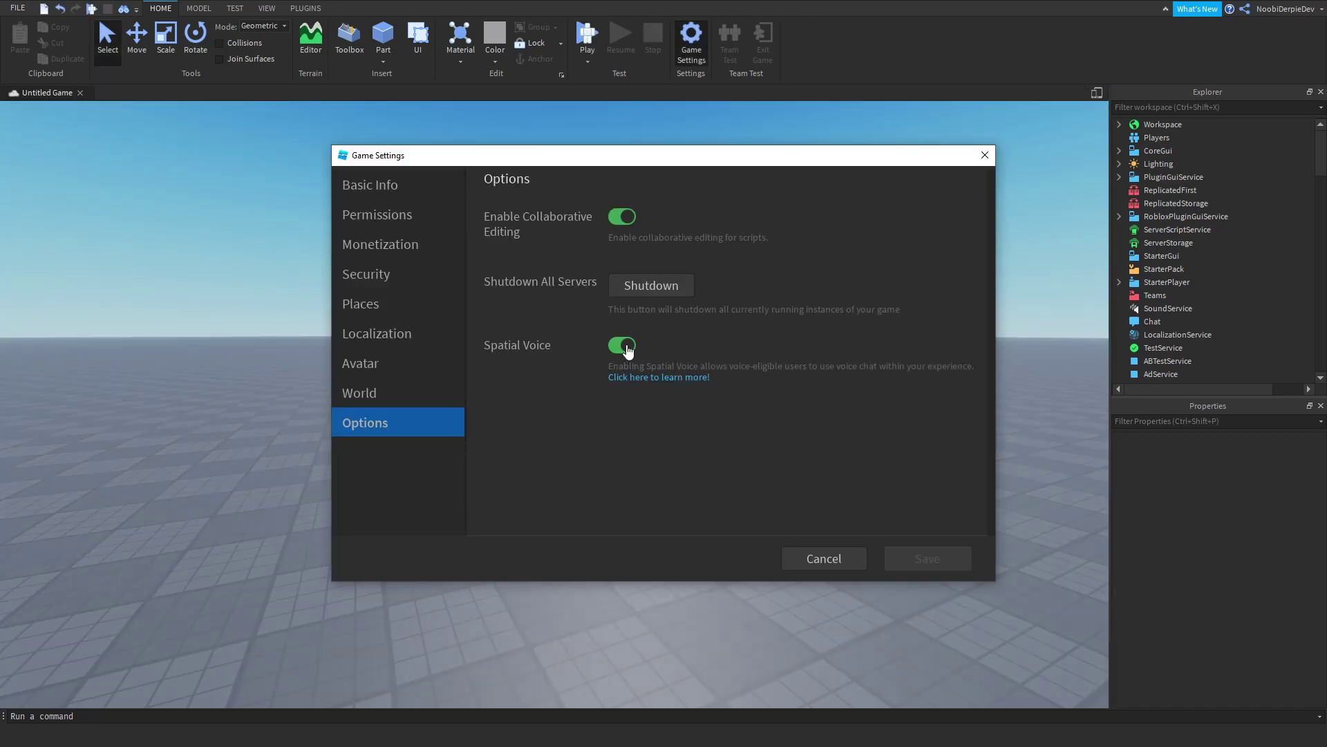